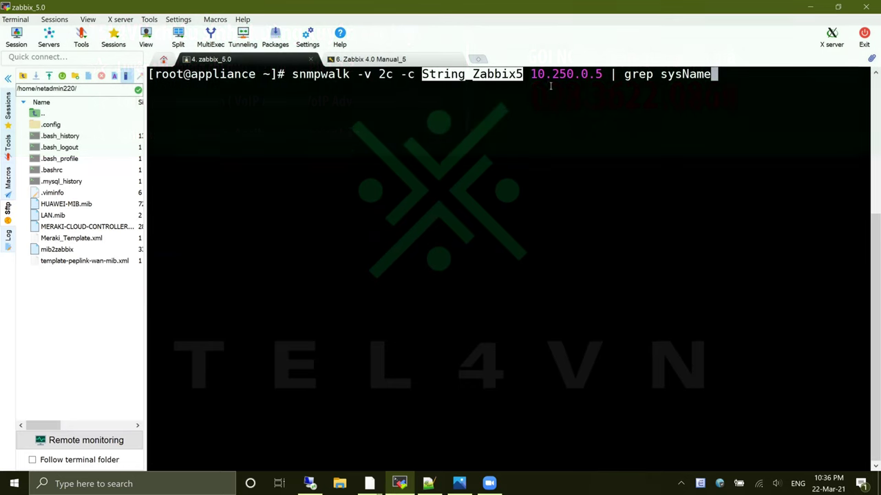
# - Run the prepared snmpwalk command to query the sysName of 10.250.0.5
pyautogui.moveTo(532, 76); pyautogui.dragTo(584, 75)
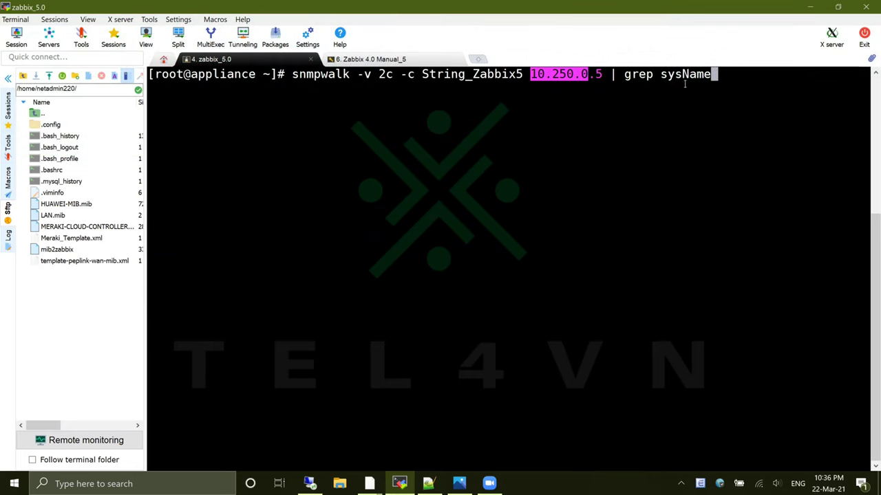
pyautogui.click(677, 107)
pyautogui.press('Return')
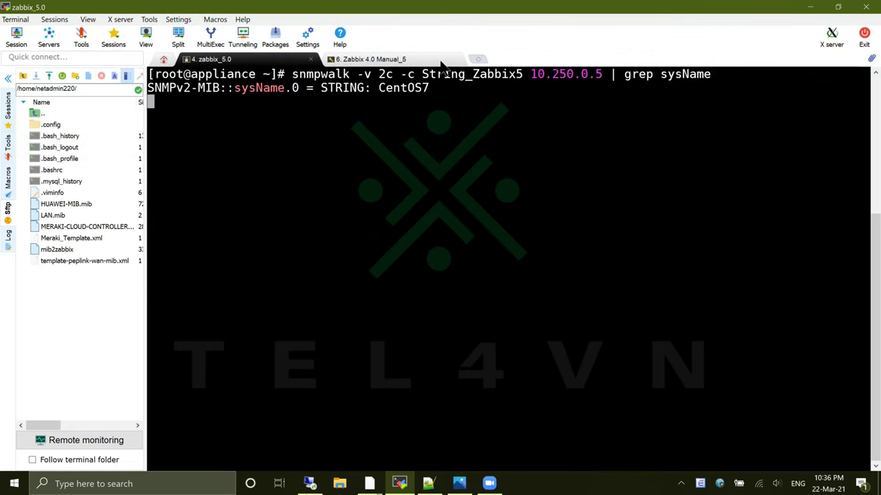
pyautogui.doubleClick(402, 86)
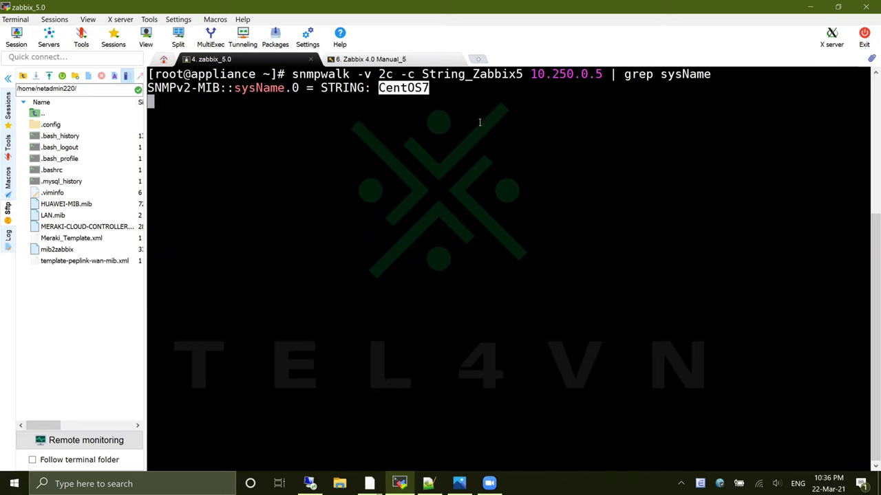
# - Switch to Zabbix in the browser, check the System Hostname item's last value in Latest data, and refresh the page
pyautogui.hotkey('alt', 'Tab')
pyautogui.click(203, 10)
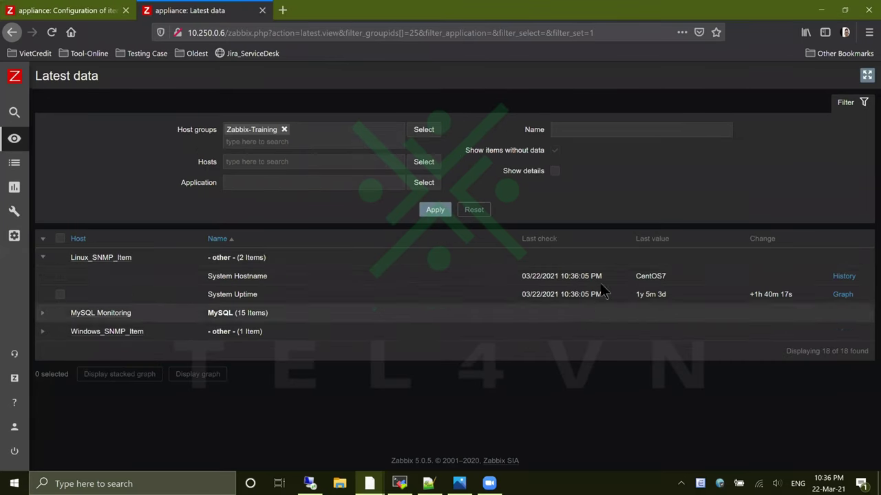
pyautogui.doubleClick(650, 276)
pyautogui.click(51, 32)
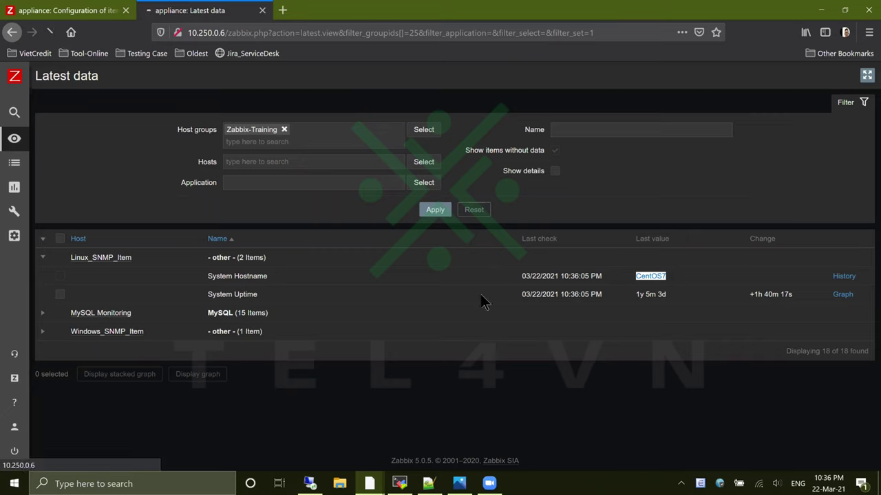
# - Start a new trigger on the Linux_SNMP_Item host and name it System Hostname Changed
pyautogui.click(90, 9)
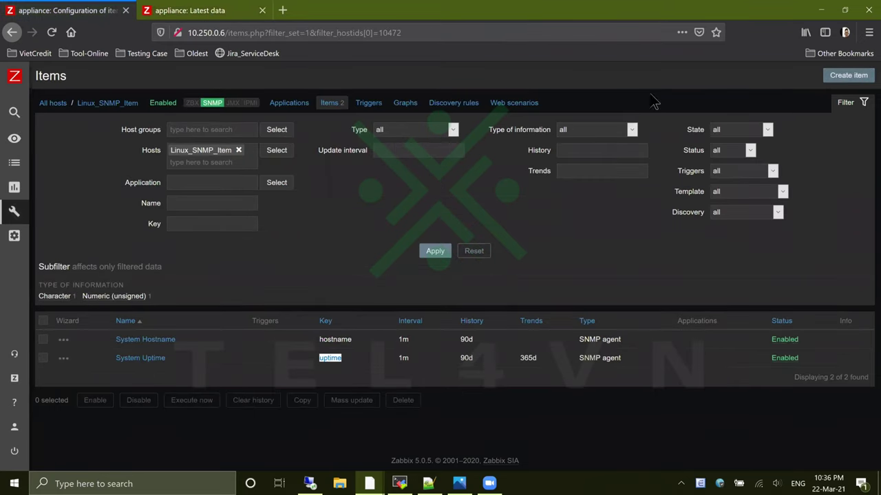
pyautogui.click(366, 104)
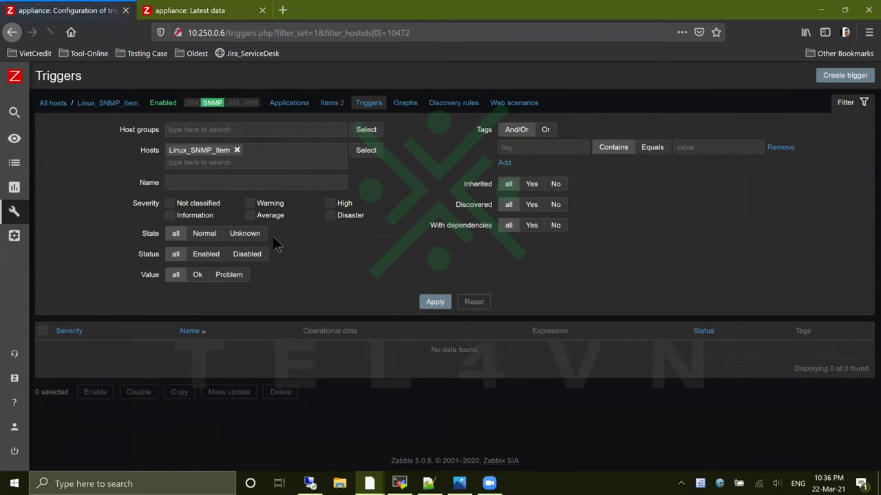
pyautogui.click(846, 76)
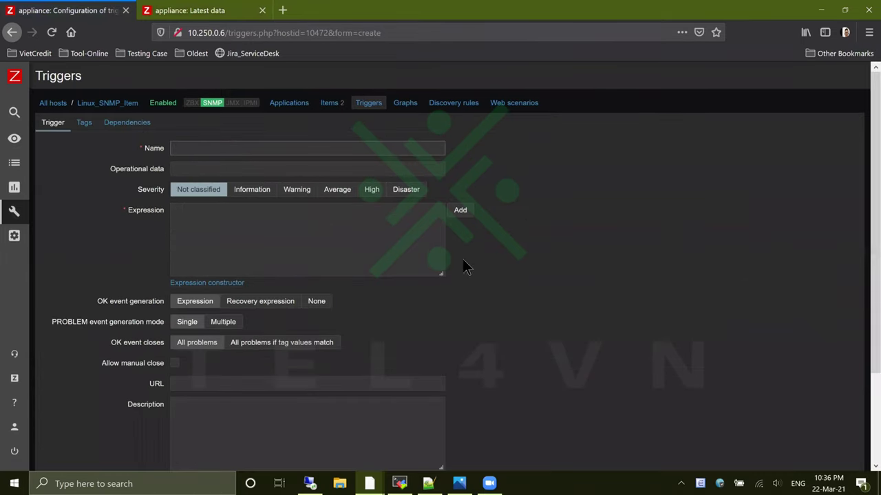
pyautogui.click(274, 149)
pyautogui.write('SYS')
pyautogui.press('BackSpace')
pyautogui.press('BackSpace')
pyautogui.write('ystem Hostname Changed')
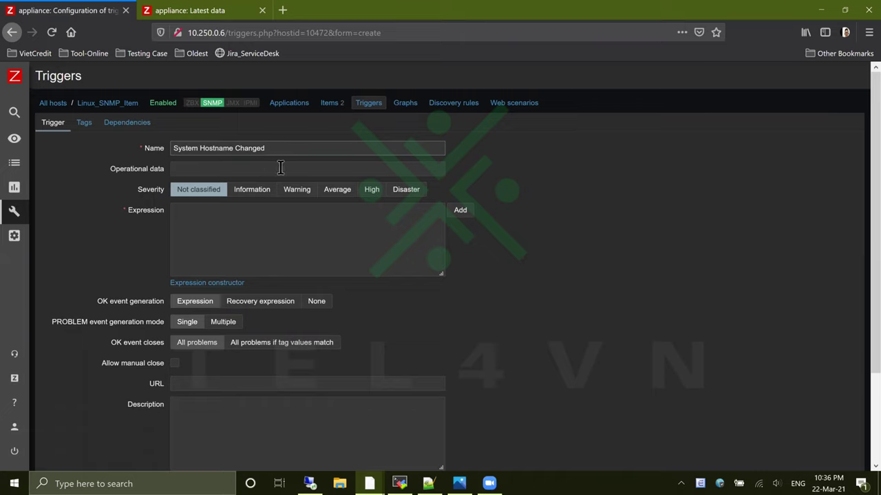
# - Begin a condition for the trigger expression using the System Hostname item
pyautogui.click(470, 210)
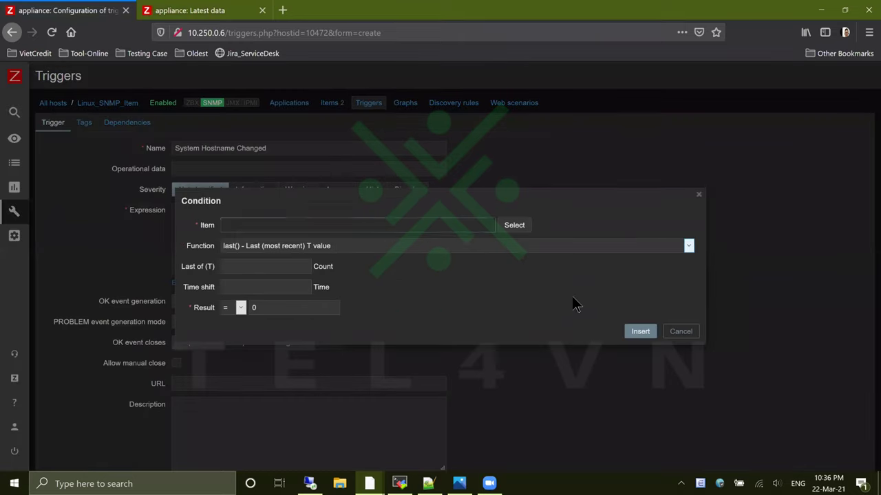
pyautogui.click(519, 229)
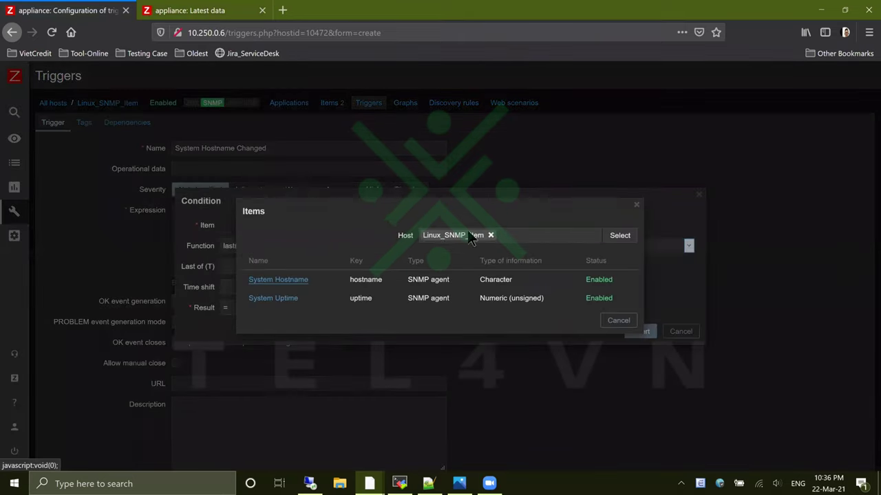
pyautogui.click(292, 280)
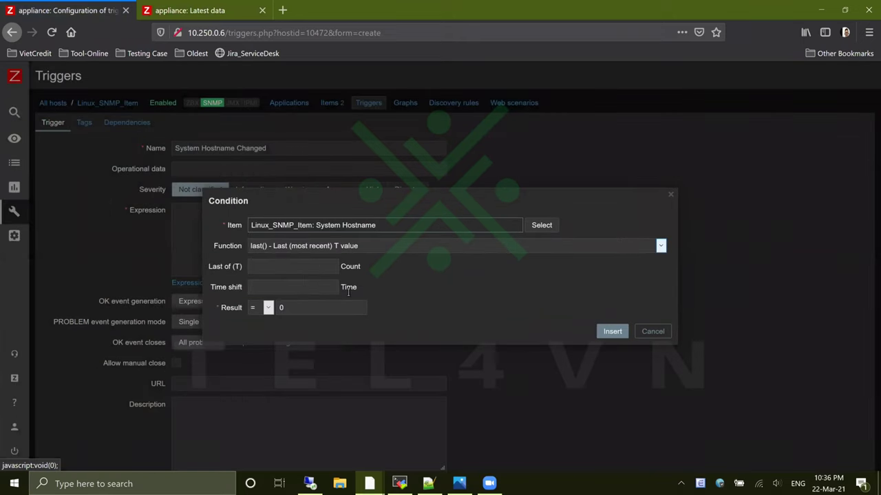
# - Copy the hostname value CentOS7 from the snmpwalk output in the MobaXterm terminal and return to the Zabbix condition
pyautogui.hotkey('alt', 'Tab')
pyautogui.doubleClick(403, 87)
pyautogui.hotkey('ctrl', 'c')
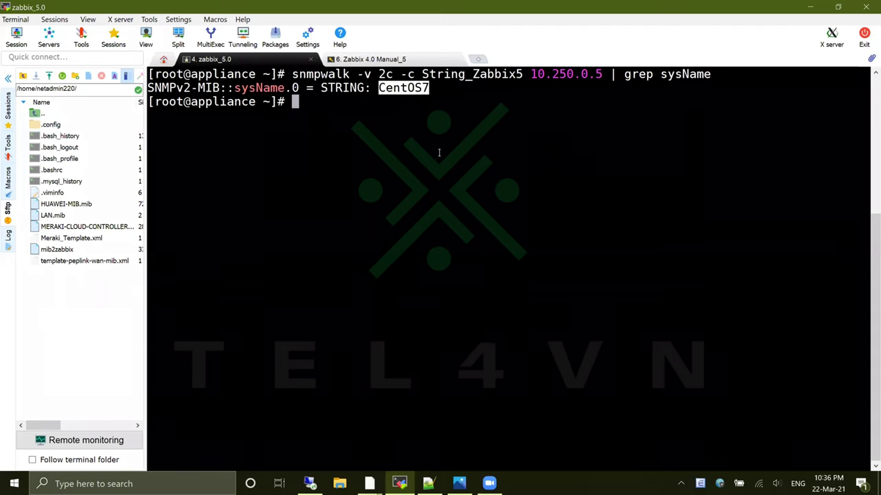
pyautogui.hotkey('alt', 'Tab')
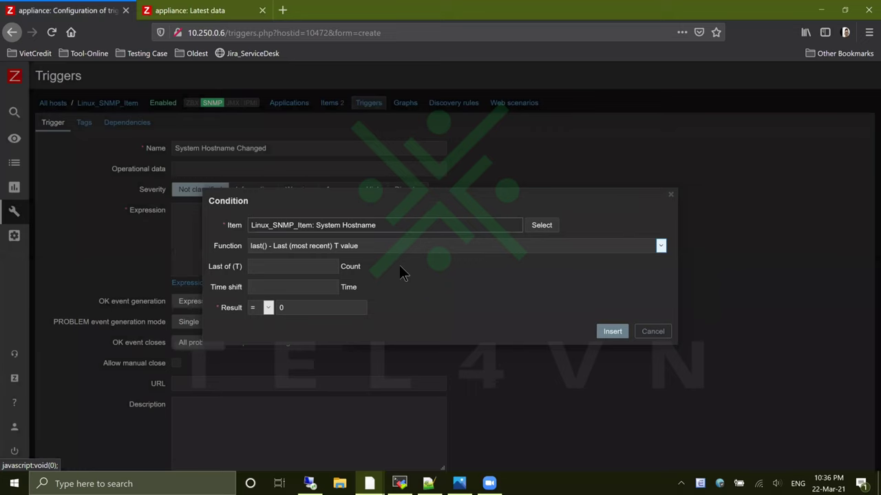
# - Set the condition's result to <> CentOS7 and insert it into the trigger expression
pyautogui.click(268, 307)
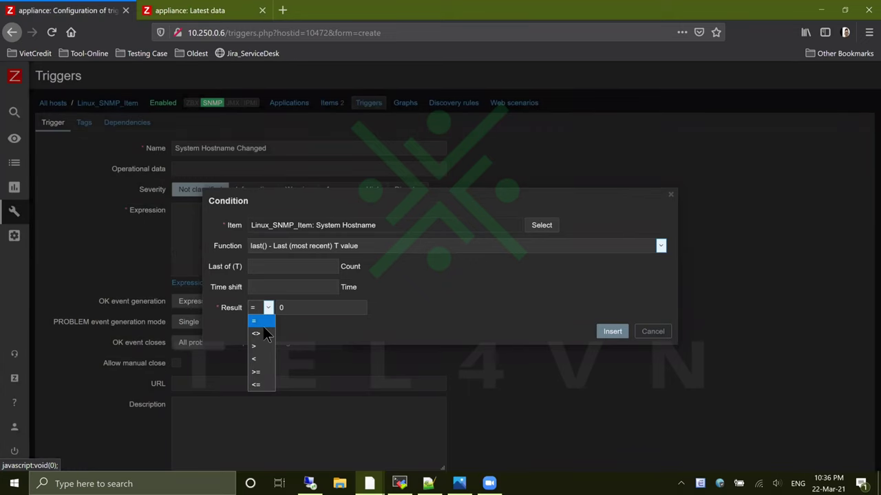
pyautogui.click(267, 332)
pyautogui.doubleClick(301, 307)
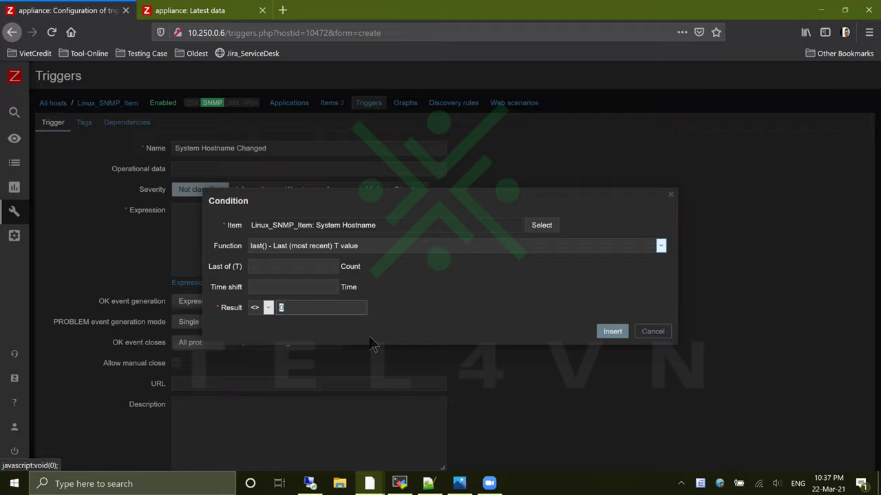
pyautogui.hotkey('ctrl', 'v')
pyautogui.click(499, 291)
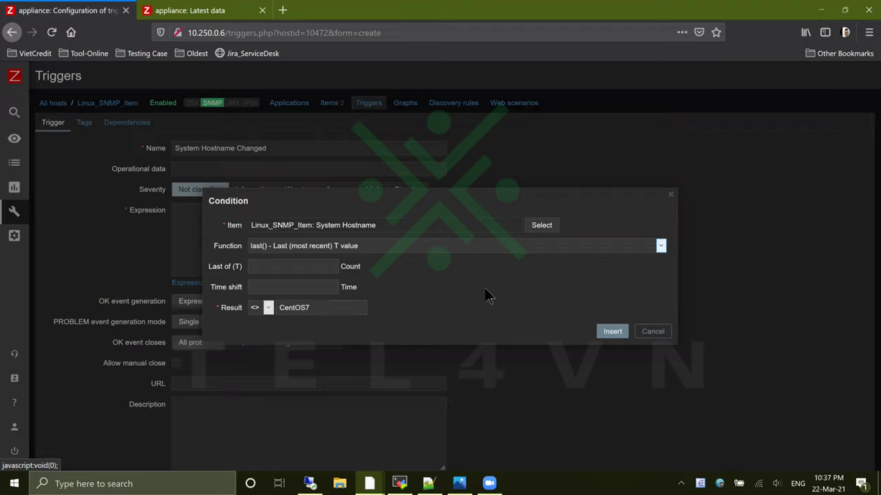
pyautogui.click(613, 333)
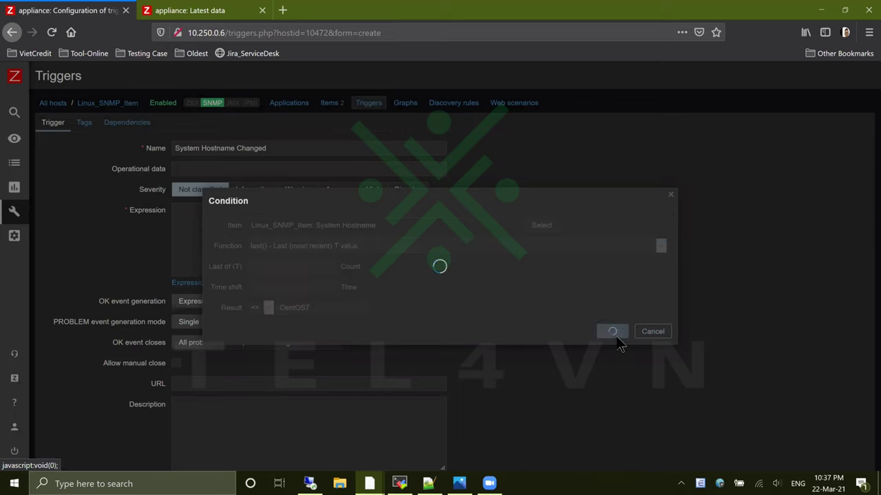
# - Try 10m and 4h as the argument of last() in the trigger expression, ending with 0
pyautogui.click(309, 209)
pyautogui.write('0)}<>"CentOS7')
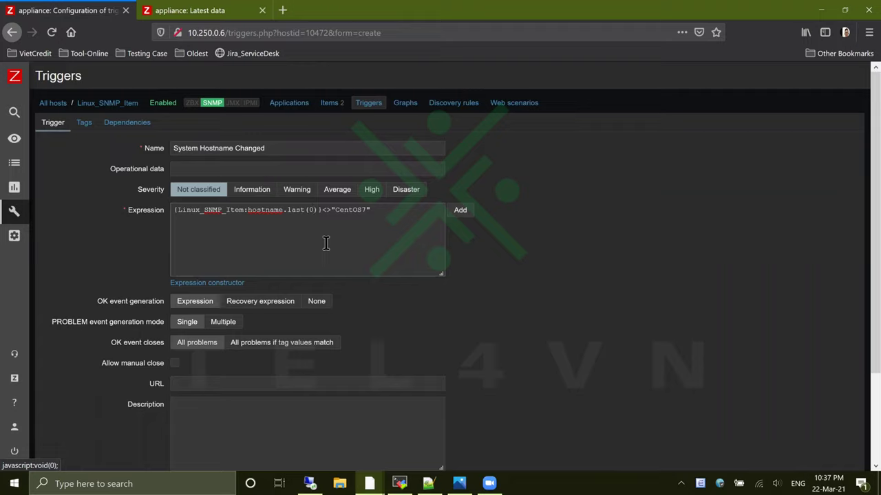
pyautogui.write('m')
pyautogui.press('BackSpace')
pyautogui.press('BackSpace')
pyautogui.write('10m')
pyautogui.press('BackSpace')
pyautogui.press('BackSpace')
pyautogui.press('BackSpace')
pyautogui.write('4h')
pyautogui.press('BackSpace')
pyautogui.press('BackSpace')
pyautogui.write('0')
pyautogui.scroll(-3, 560, 313)
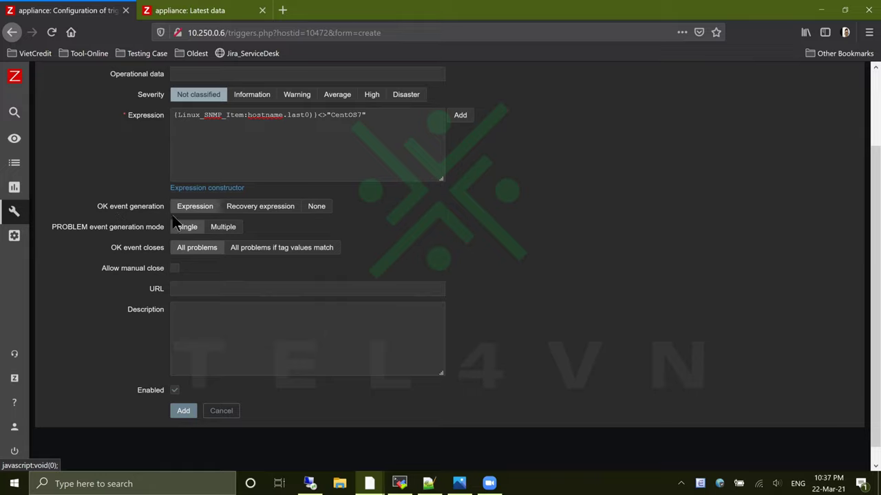
pyautogui.click(281, 209)
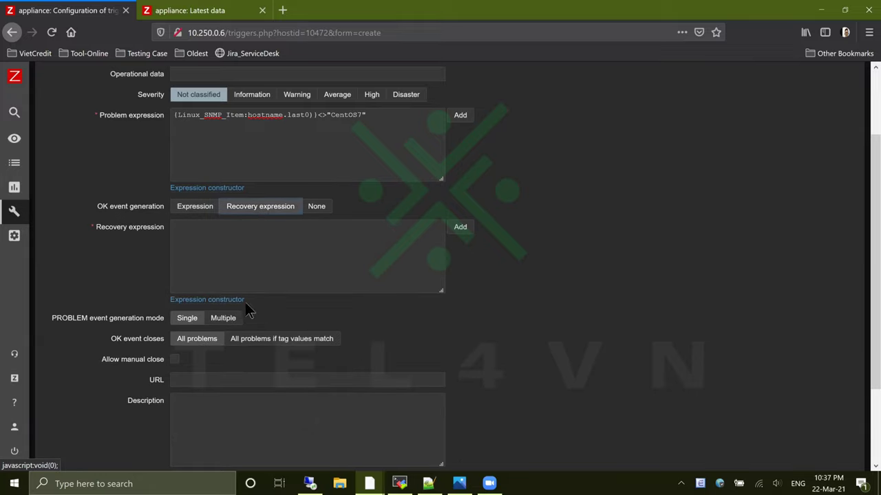
pyautogui.click(459, 231)
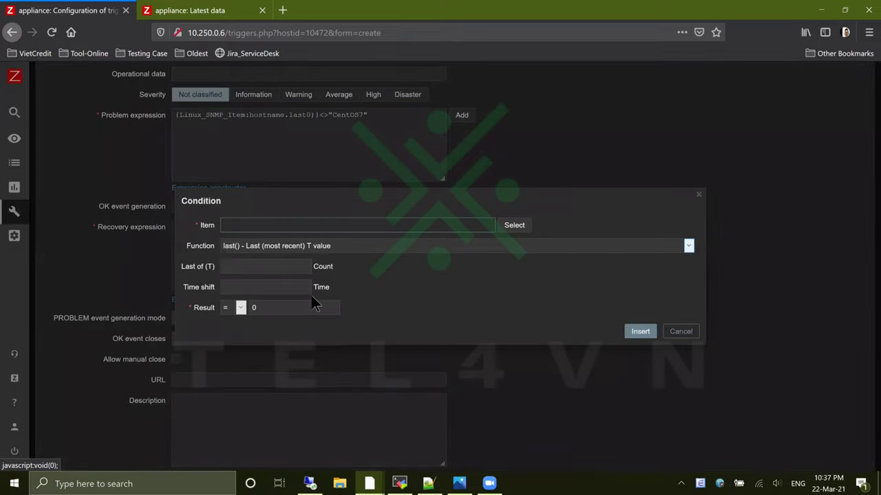
pyautogui.click(514, 225)
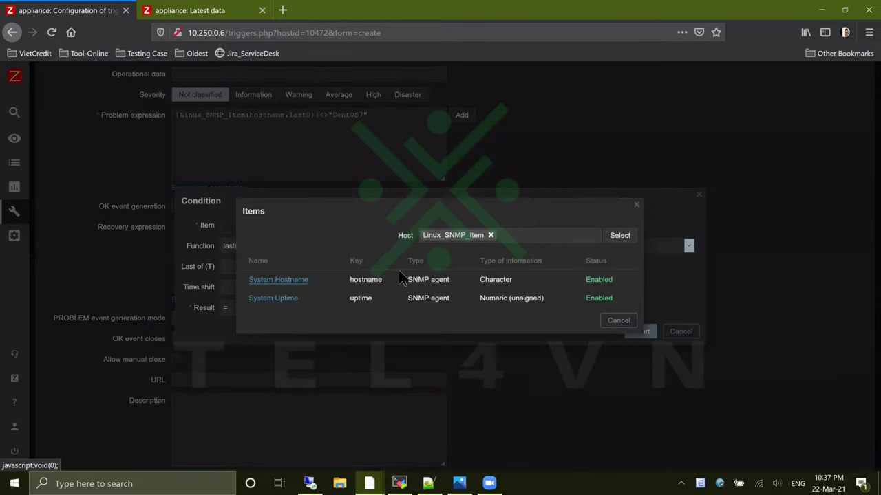
pyautogui.click(301, 280)
pyautogui.doubleClick(286, 308)
pyautogui.write('CentOS7')
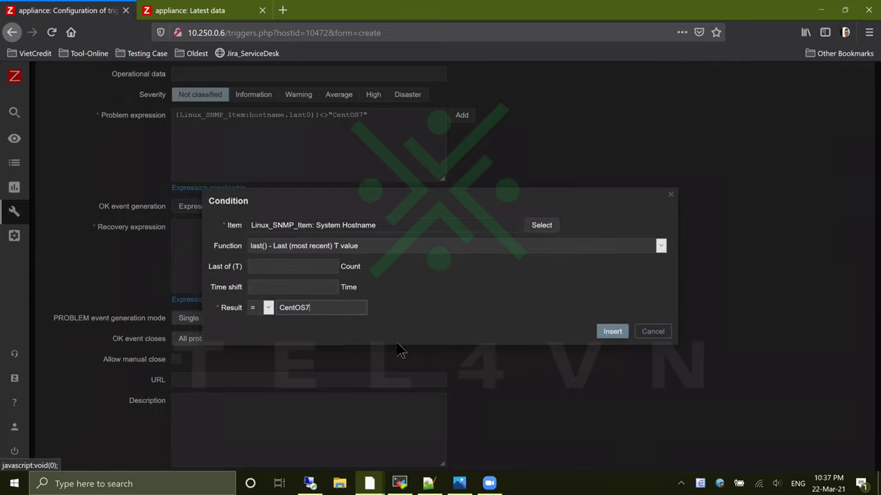
pyautogui.click(646, 333)
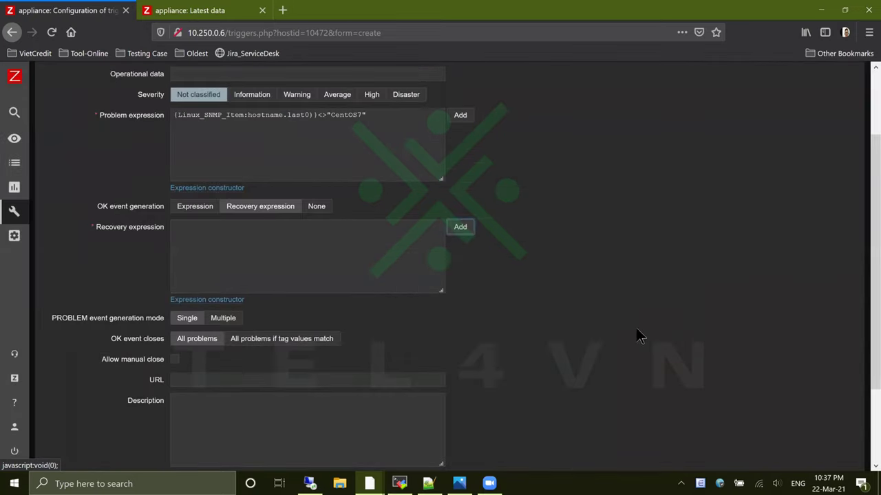
pyautogui.click(210, 207)
# - Try to add the System Hostname Changed trigger with the current expression
pyautogui.scroll(3, 250, 390)
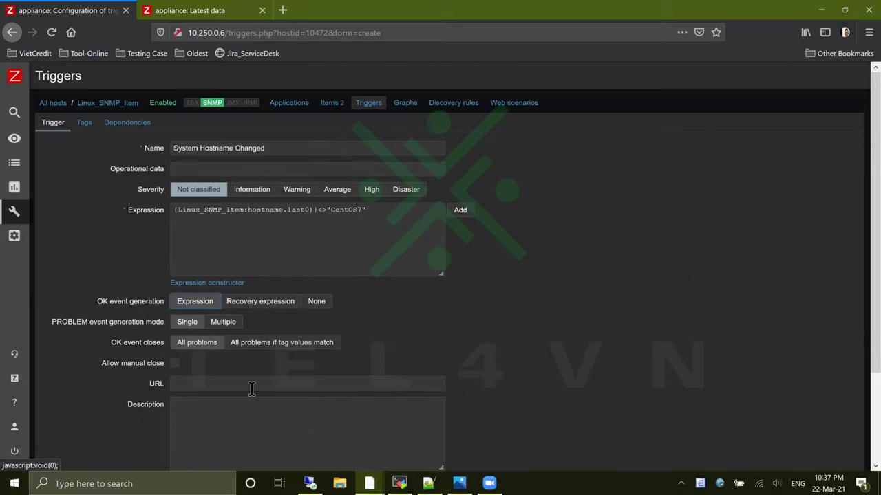
pyautogui.scroll(-4, 250, 390)
pyautogui.click(184, 396)
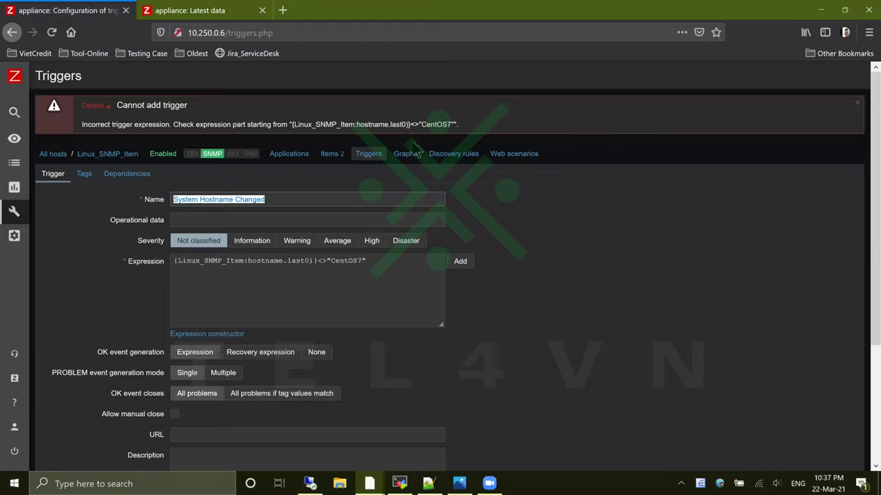
# - Correct the expression to {Linux_SNMP_Item:hostname.last(0)}<>"CentOS7" by restoring the opening parenthesis, and add the trigger
pyautogui.click(306, 260)
pyautogui.write('(')
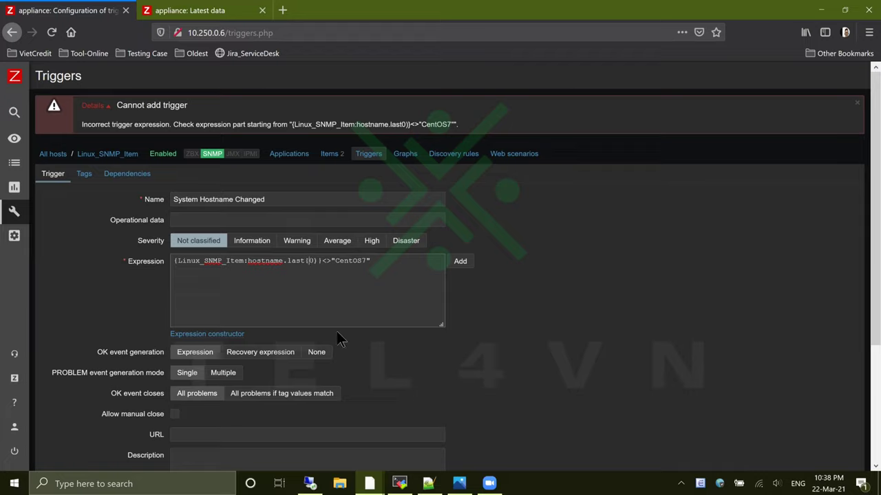
pyautogui.press('BackSpace')
pyautogui.write(':')
pyautogui.press('BackSpace')
pyautogui.write('(')
pyautogui.press('BackSpace')
pyautogui.write('(')
pyautogui.press('BackSpace')
pyautogui.write('(')
pyautogui.press('BackSpace')
pyautogui.write('(')
pyautogui.scroll(-3, 480, 332)
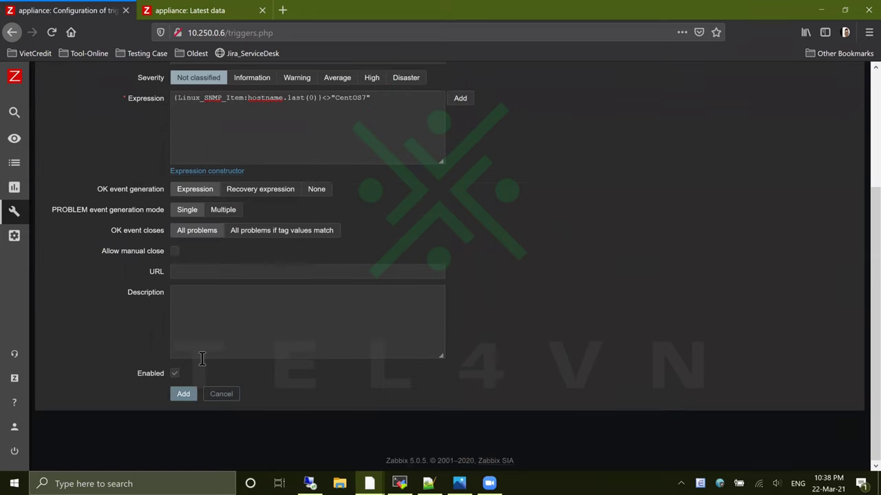
pyautogui.click(181, 395)
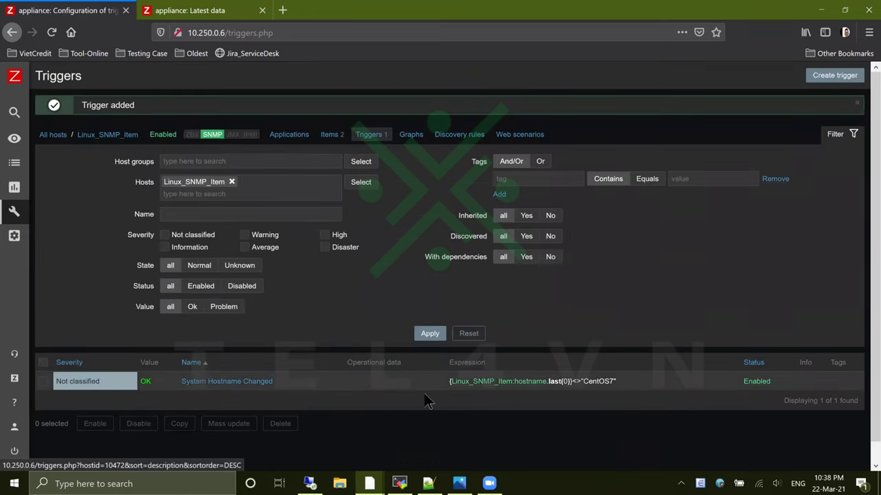
# - Replace the Latest data page with the Problems page in a new tab and apply its Zabbix-Training host group filter
pyautogui.click(200, 10)
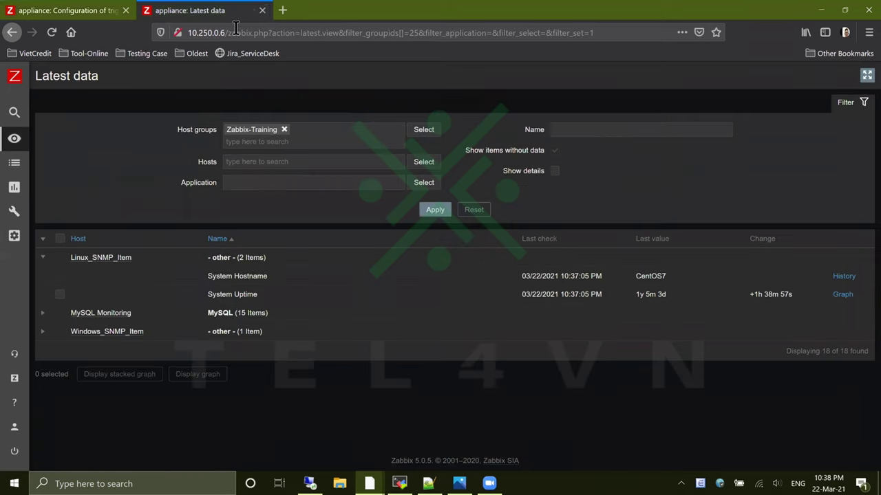
pyautogui.click(262, 9)
pyautogui.moveTo(27, 159)
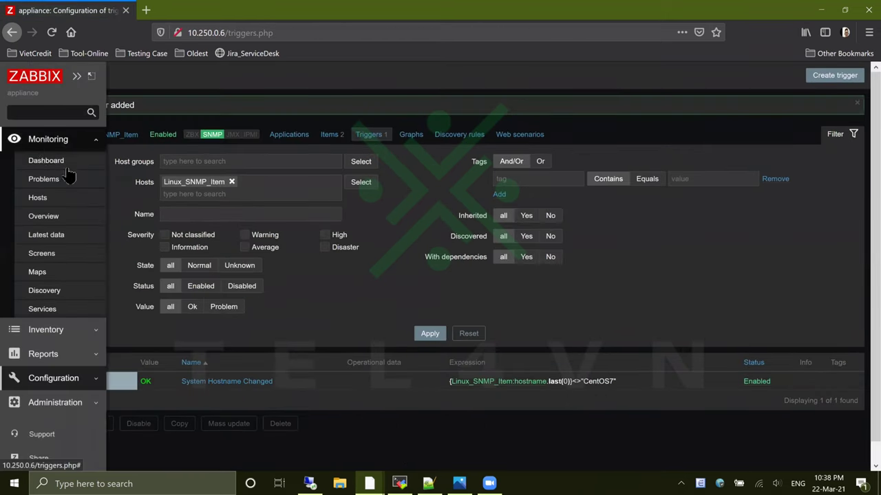
pyautogui.middleClick(67, 184)
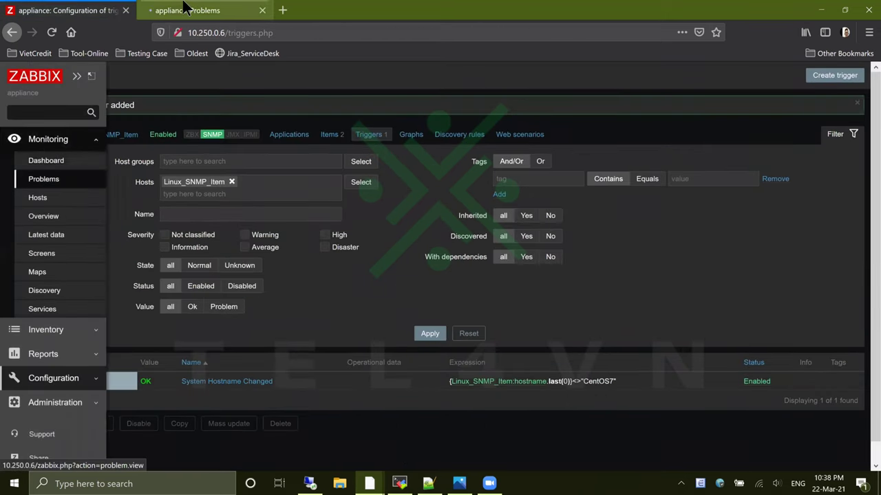
pyautogui.click(186, 10)
pyautogui.scroll(-1, 374, 367)
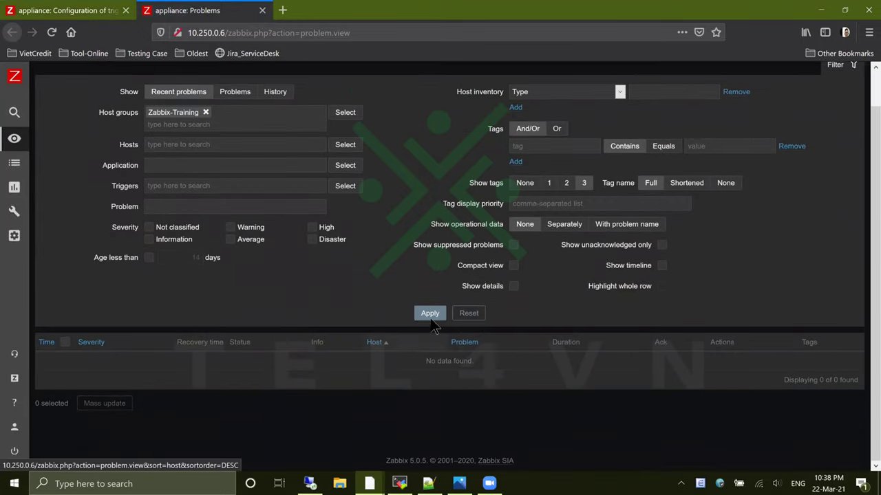
pyautogui.click(432, 315)
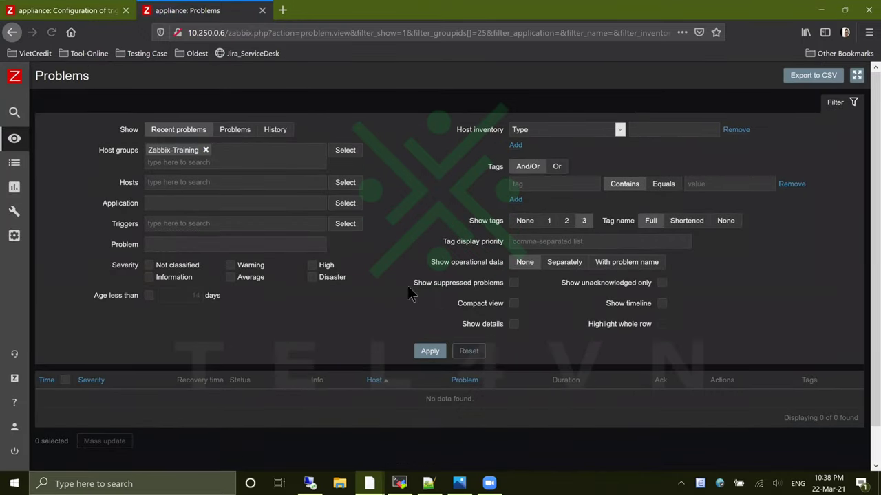
# - Set the System Hostname Changed trigger's severity to Information and update the trigger
pyautogui.click(96, 10)
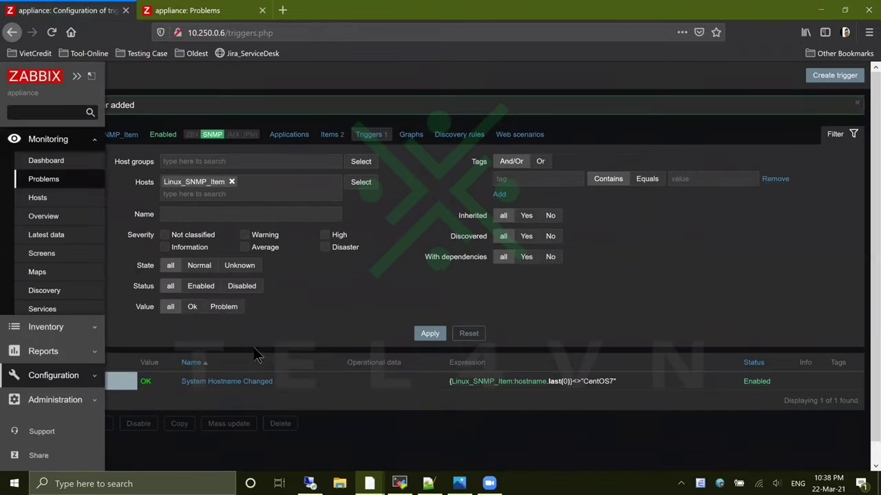
pyautogui.doubleClick(145, 383)
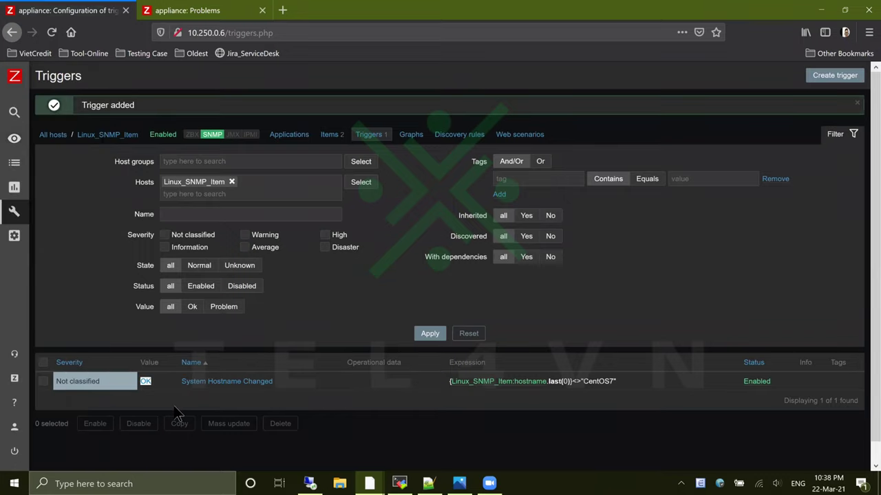
pyautogui.click(255, 383)
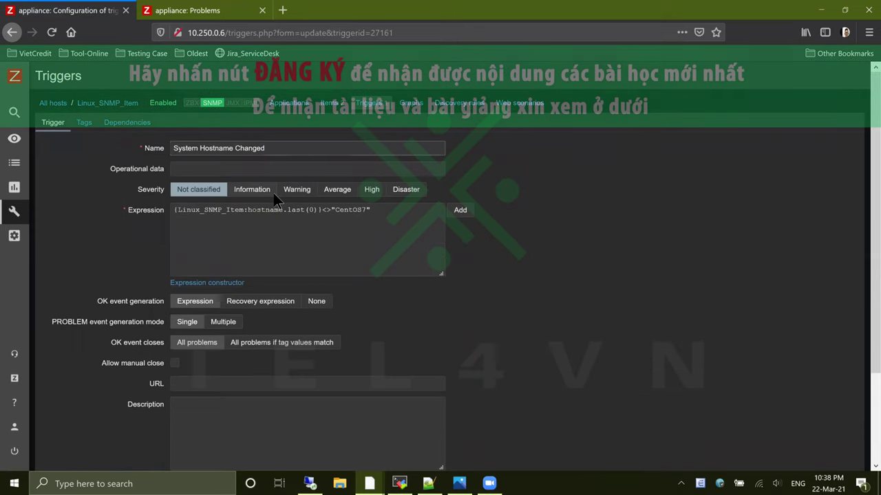
pyautogui.click(273, 192)
pyautogui.moveTo(269, 148); pyautogui.dragTo(183, 155)
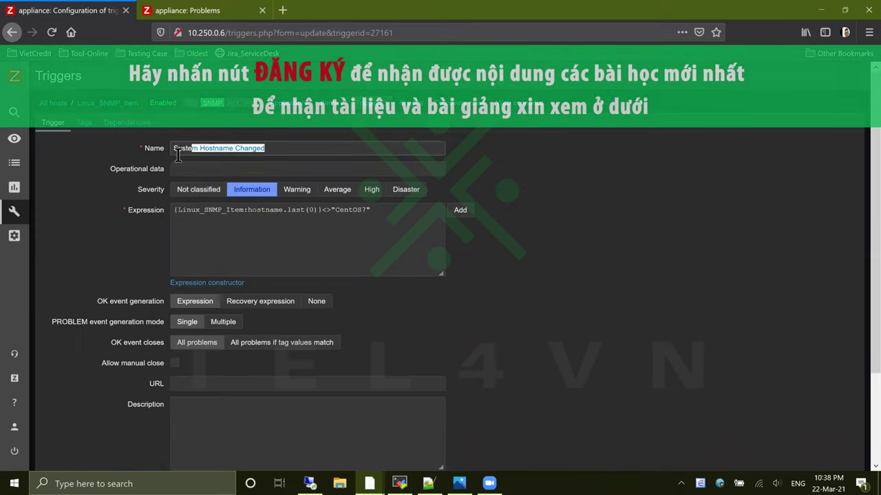
pyautogui.click(339, 210)
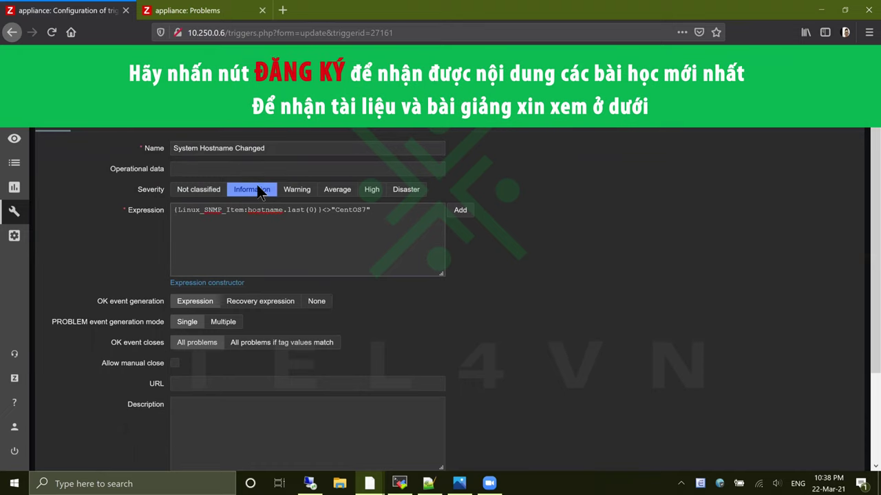
pyautogui.click(398, 190)
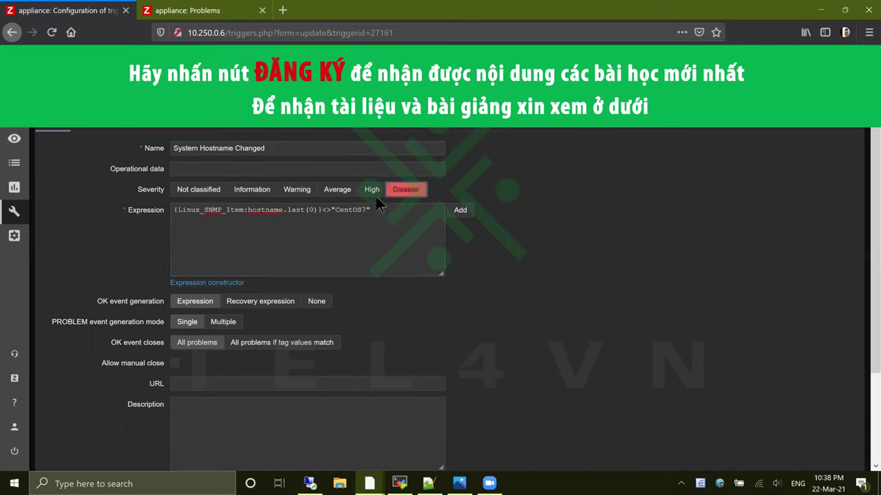
pyautogui.click(340, 192)
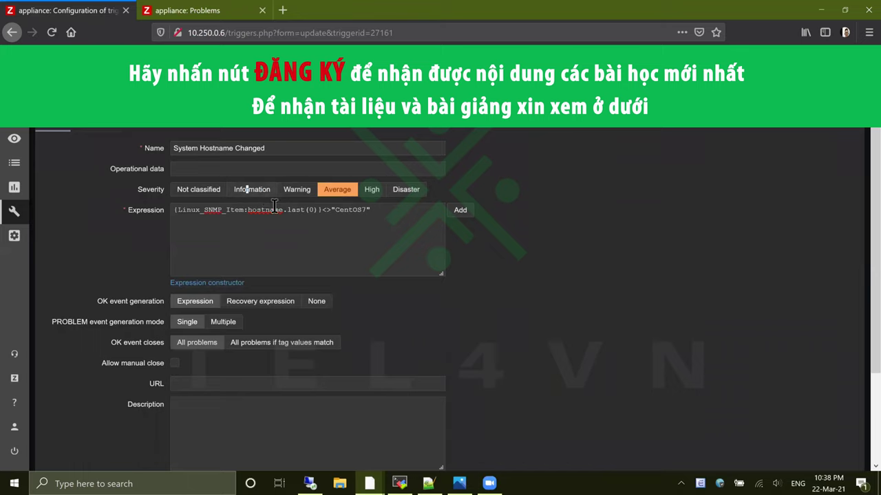
pyautogui.click(257, 190)
pyautogui.scroll(-3, 405, 308)
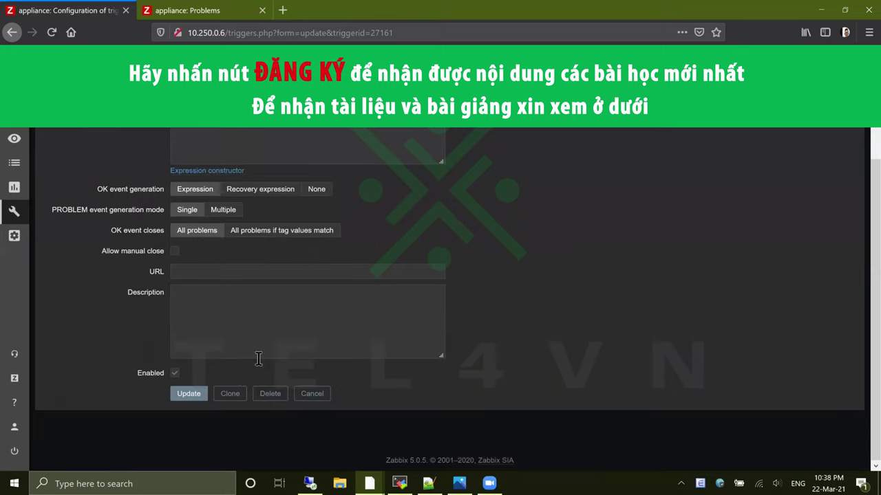
pyautogui.click(193, 395)
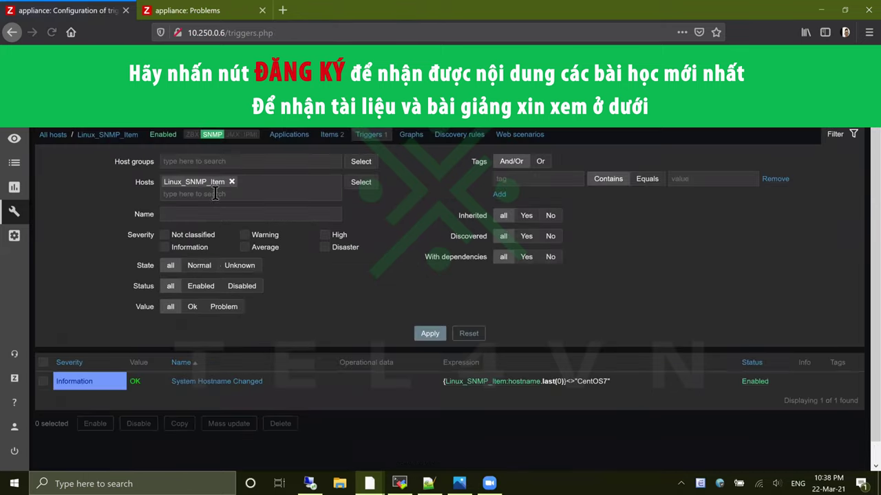
# - Switch to the SSH terminal and change the CentOS7 machine's hostname to LinuxServer with the hostname command
pyautogui.click(400, 483)
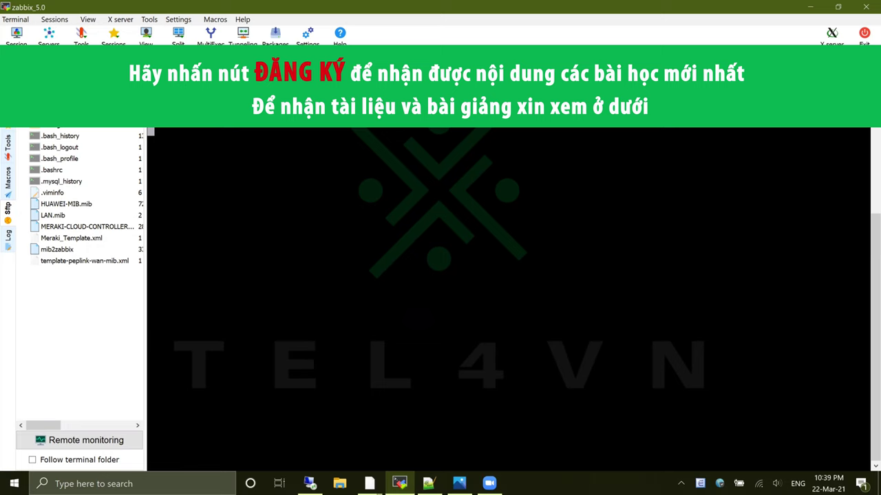
pyautogui.hotkey('ctrl', 'Tab')
pyautogui.write('hostname')
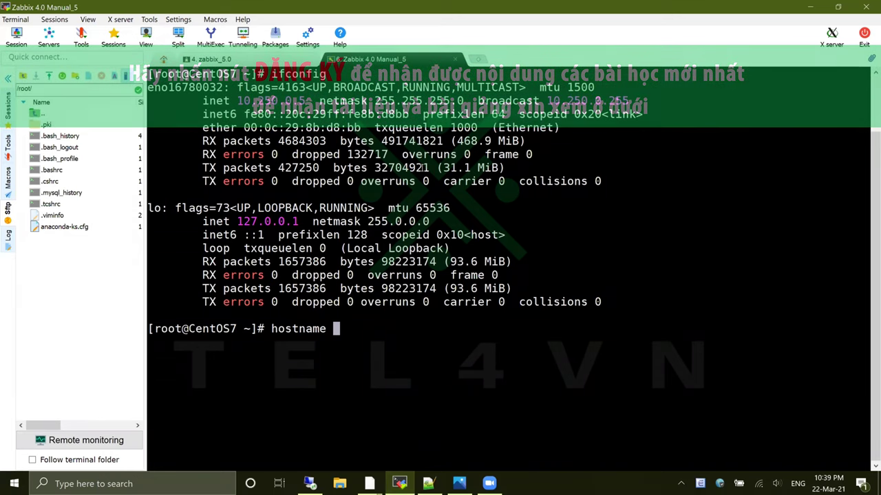
pyautogui.write('Linu')
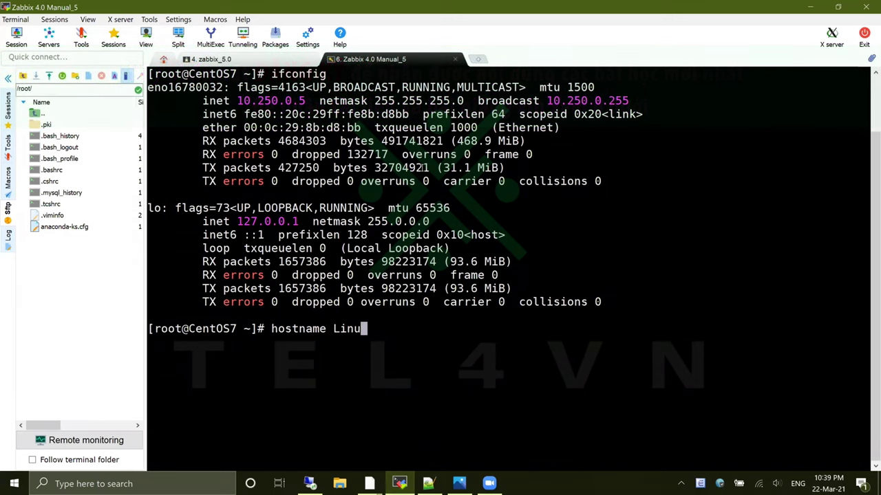
pyautogui.write('xServer')
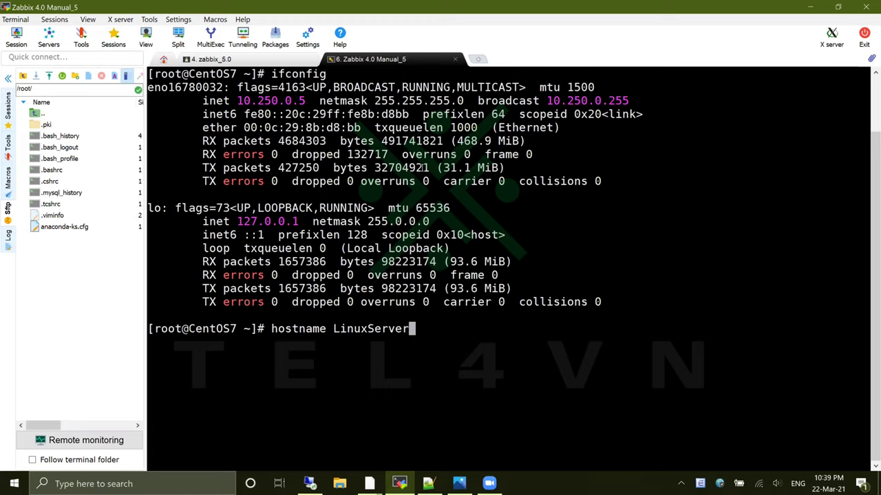
pyautogui.press('Return')
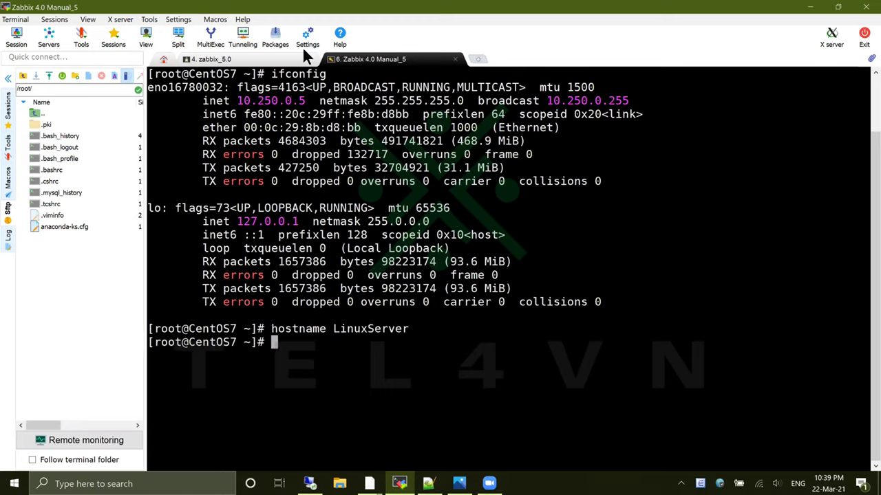
# - List the listening services in the CentOS7 session with netstat -ntulp and locate the snmpd service
pyautogui.hotkey('ctrl', 'Tab')
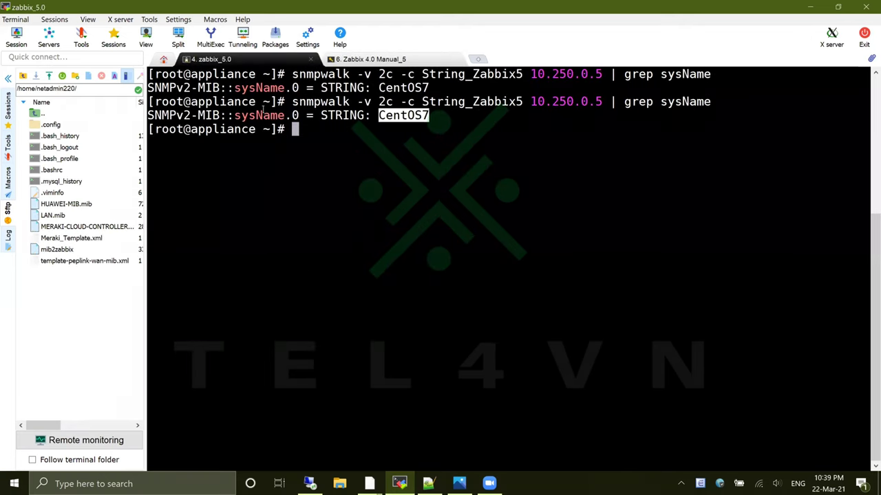
pyautogui.click(370, 61)
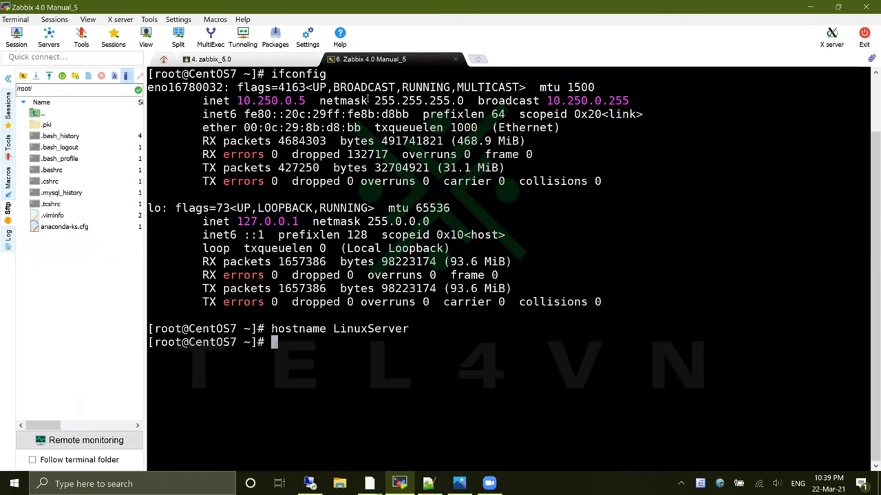
pyautogui.write('netstat -ntulp')
pyautogui.press('Return')
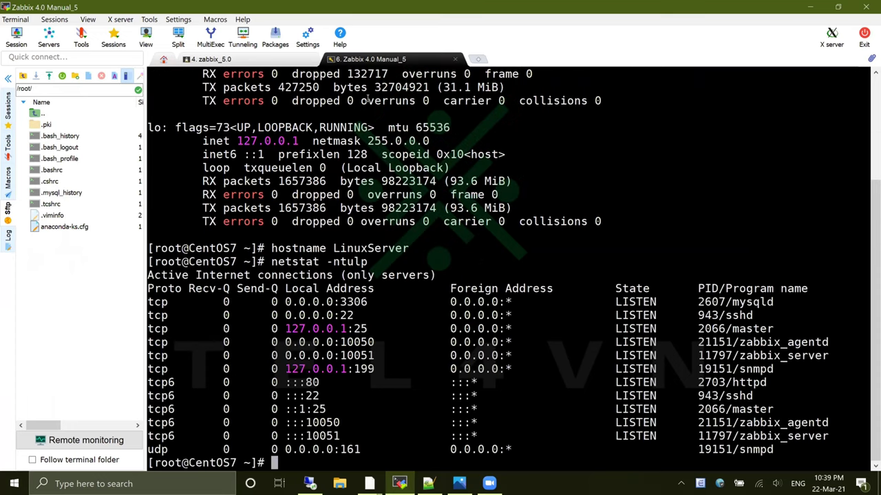
pyautogui.doubleClick(764, 447)
pyautogui.click(752, 453)
pyautogui.moveTo(742, 450); pyautogui.dragTo(769, 450)
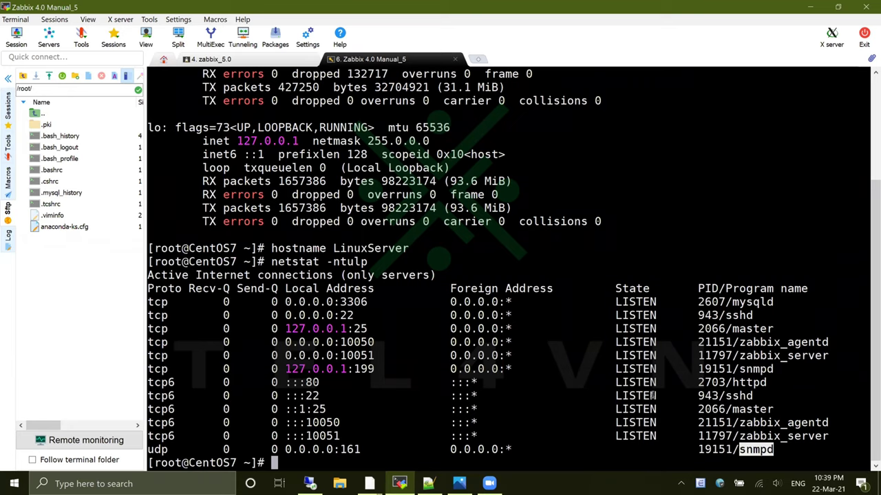
# - Restart the SNMP service on the CentOS7 machine with systemctl restart snmpd
pyautogui.write('systemctl ')
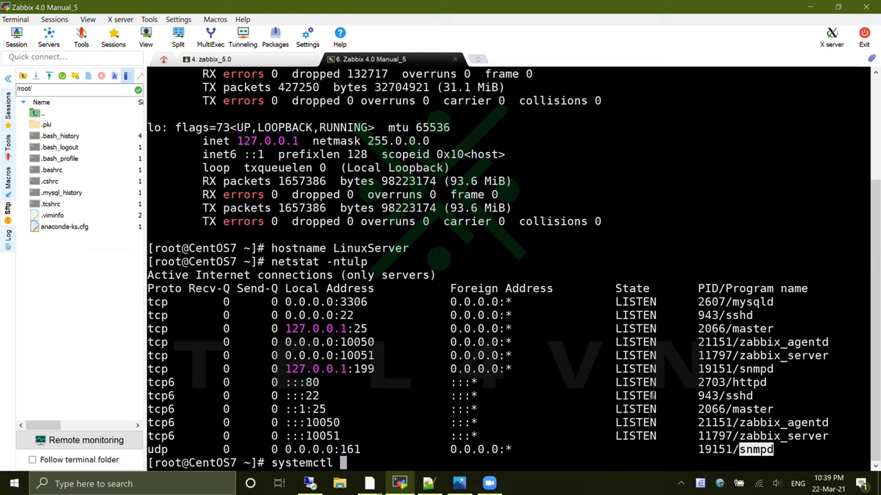
pyautogui.write('restart')
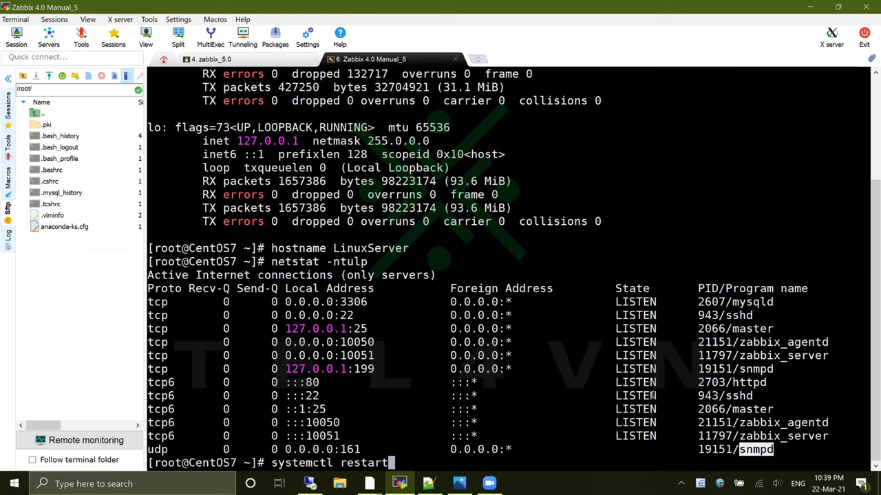
pyautogui.write(' snmpd')
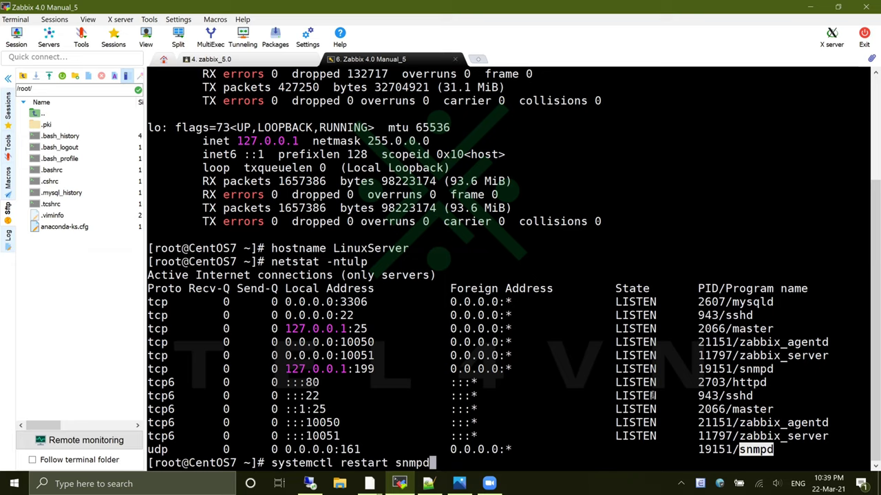
pyautogui.press('Return')
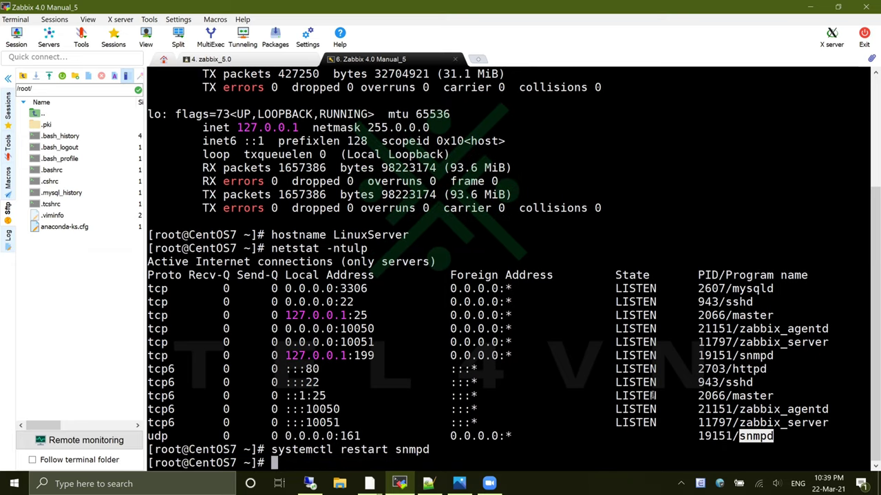
# - Rerun the snmpwalk query for sysName against 10.250.0.5 from the zabbix_5.0 session and examine the returned name
pyautogui.click(278, 60)
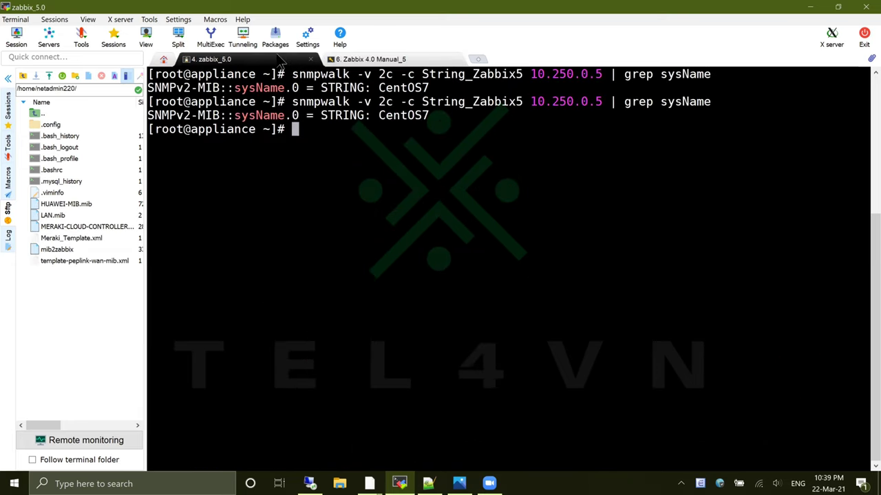
pyautogui.write('clear')
pyautogui.hotkey('ctrl', 'u')
pyautogui.write('zabbix_server -V')
pyautogui.press('Up')
pyautogui.hotkey('ctrl', 'u')
pyautogui.press('Up')
pyautogui.press('Return')
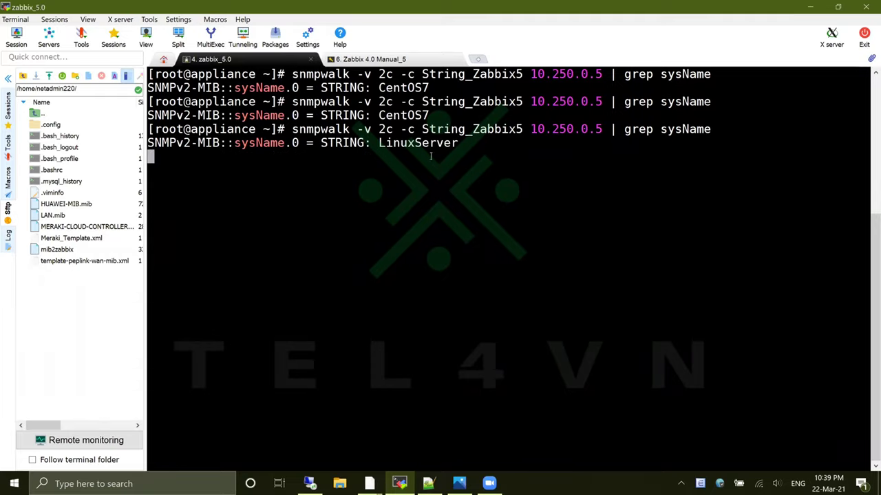
pyautogui.doubleClick(417, 143)
# - Return to the Zabbix web page and reopen Linux_SNMP_Item's trigger list to check the trigger's value
pyautogui.hotkey('alt', 'Tab')
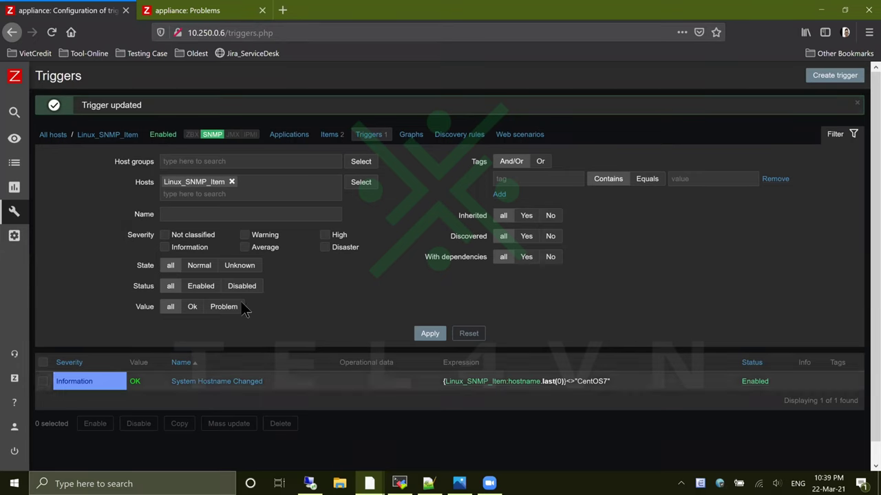
pyautogui.moveTo(29, 249)
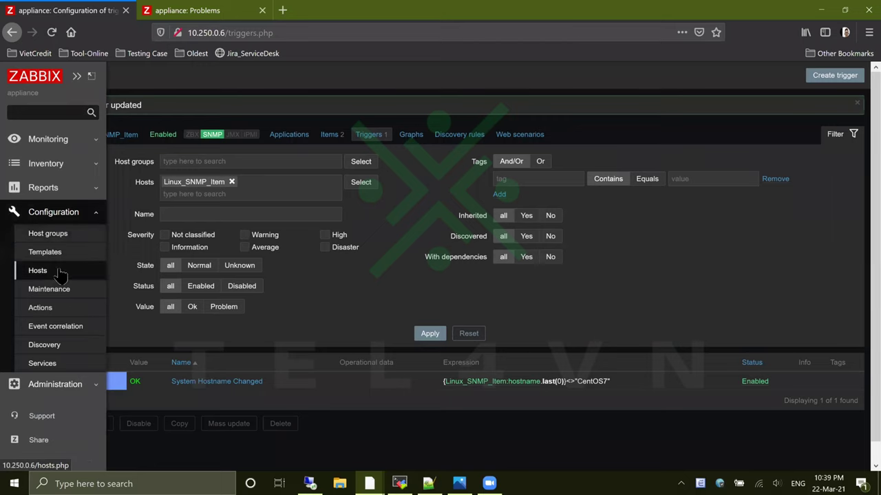
pyautogui.click(31, 277)
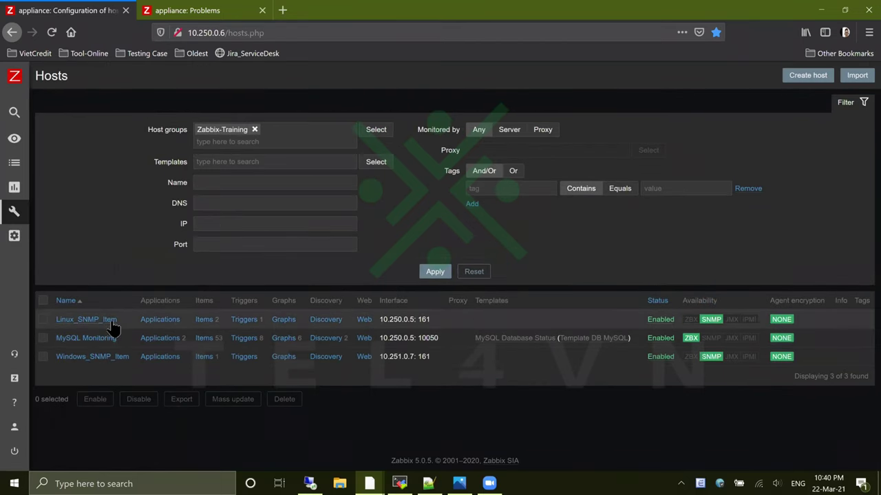
pyautogui.click(248, 321)
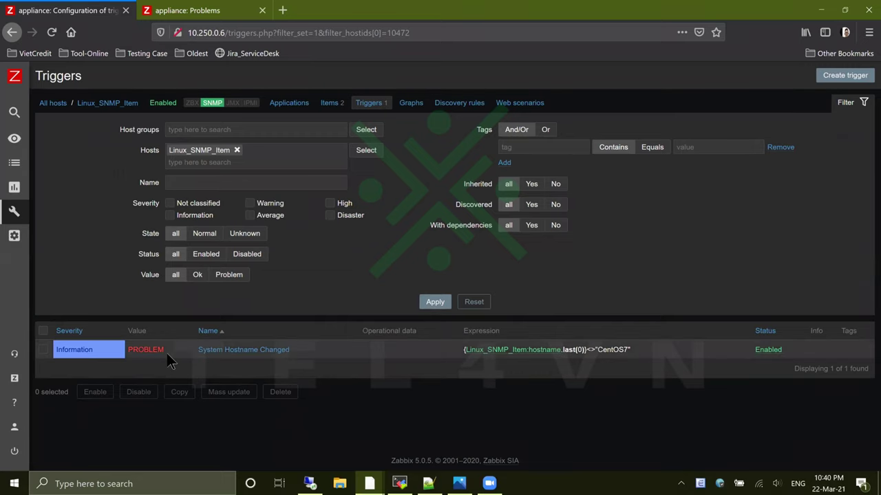
# - Check the Problems page for the System Hostname Changed entry and its severity
pyautogui.click(187, 9)
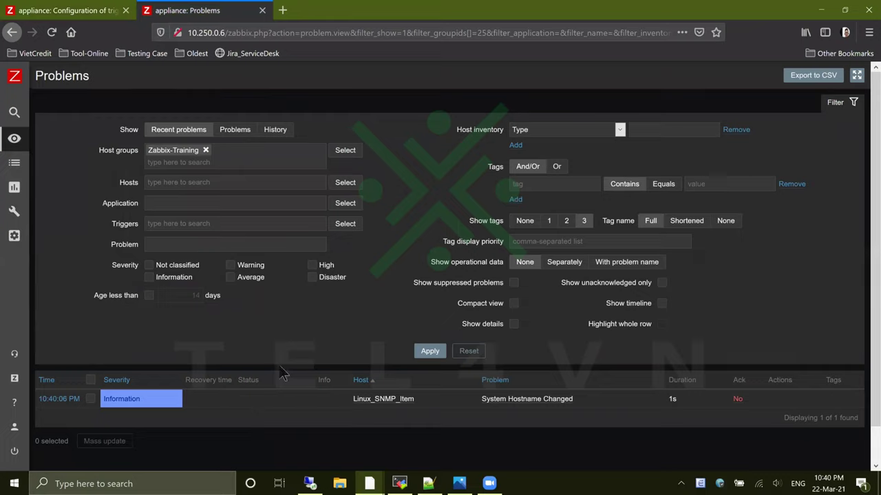
pyautogui.doubleClick(123, 398)
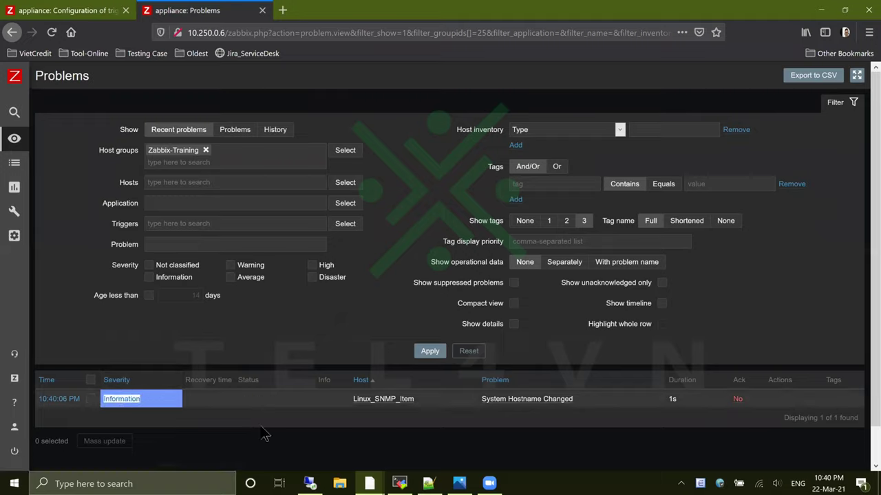
pyautogui.click(516, 401)
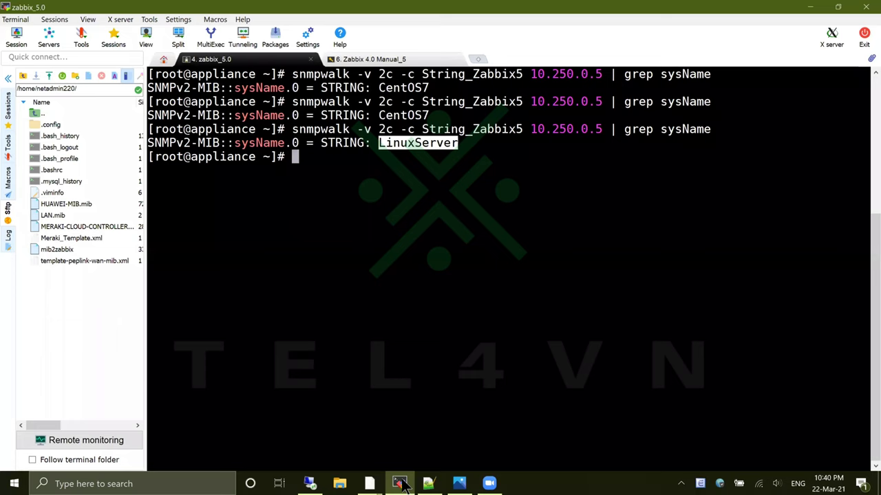
# - Switch to the MobaXterm session of the CentOS7 machine and set its hostname back to CentOS7
pyautogui.click(399, 482)
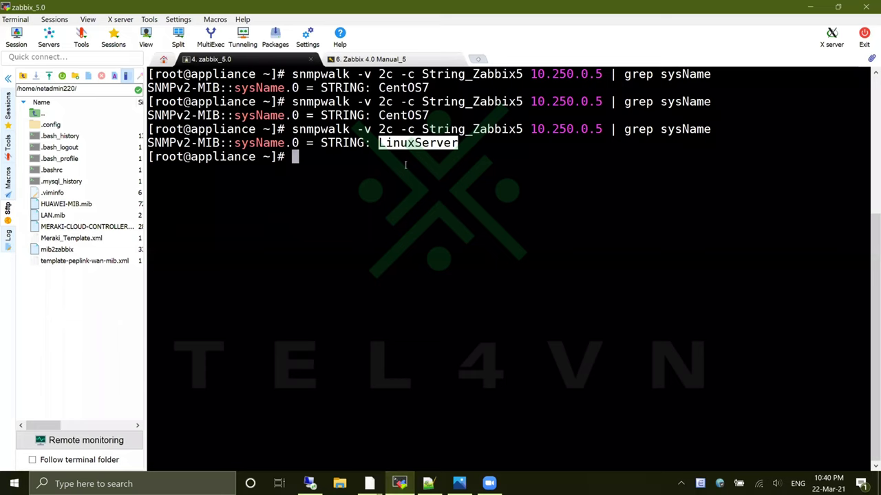
pyautogui.doubleClick(404, 115)
pyautogui.click(368, 59)
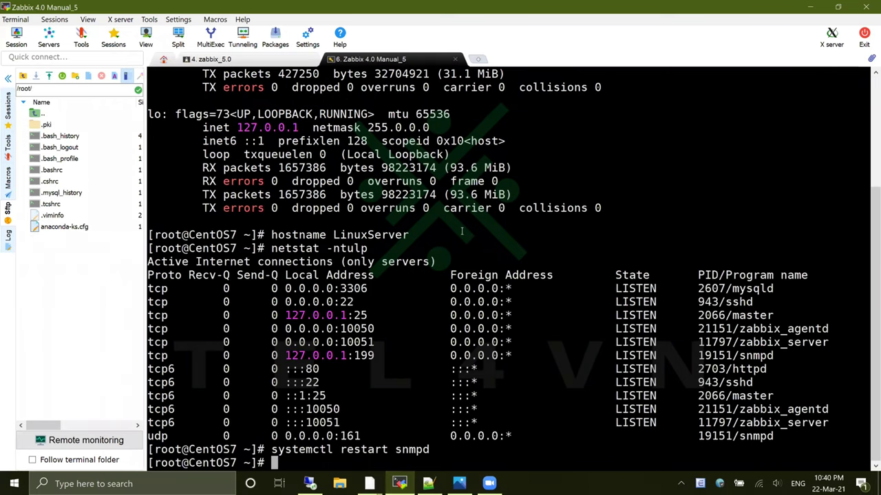
pyautogui.press('Up')
pyautogui.press('Up')
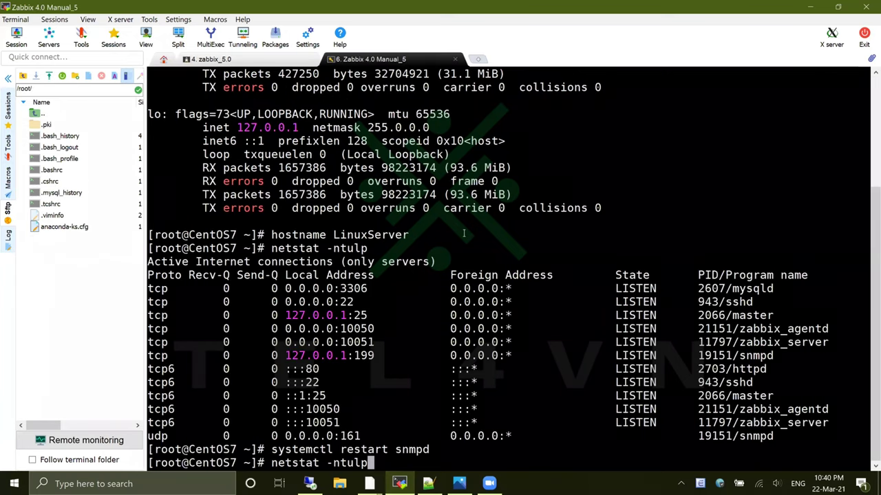
pyautogui.press('Up')
pyautogui.press('BackSpace')
pyautogui.press('BackSpace')
pyautogui.press('BackSpace')
pyautogui.press('BackSpace')
pyautogui.press('BackSpace')
pyautogui.press('BackSpace')
pyautogui.press('BackSpace')
pyautogui.press('BackSpace')
pyautogui.press('BackSpace')
pyautogui.press('BackSpace')
pyautogui.press('BackSpace')
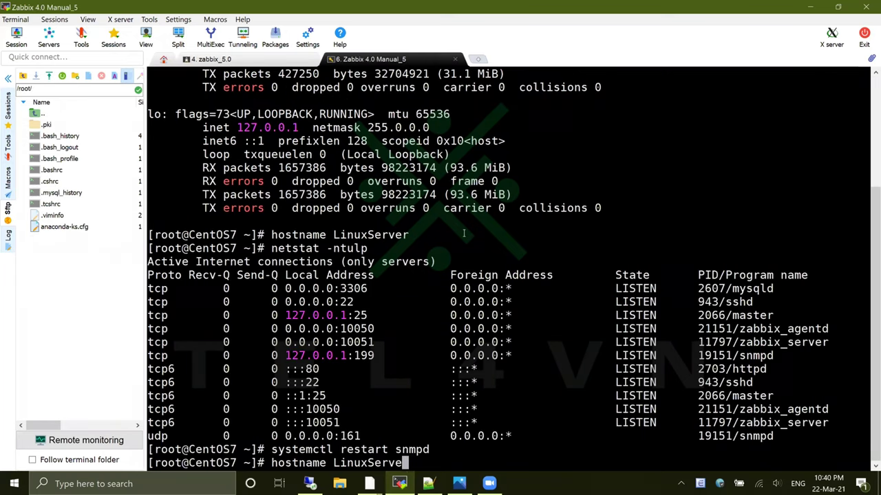
pyautogui.write('CentOS7')
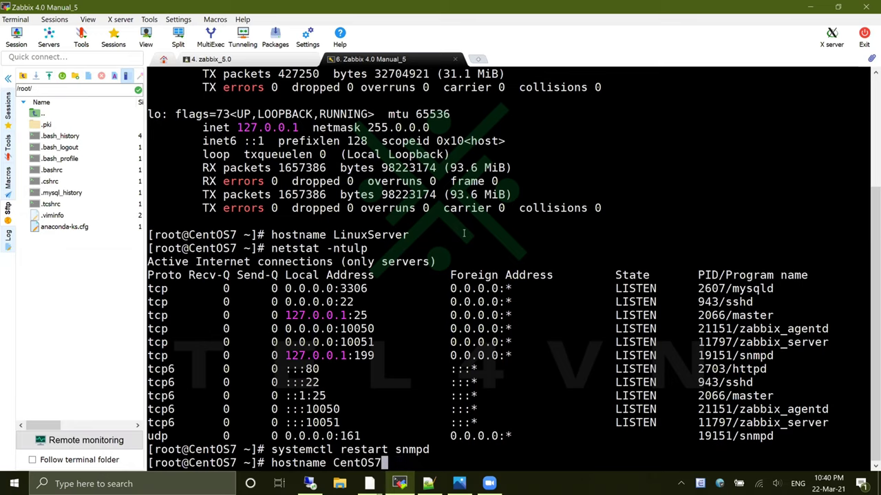
pyautogui.press('Return')
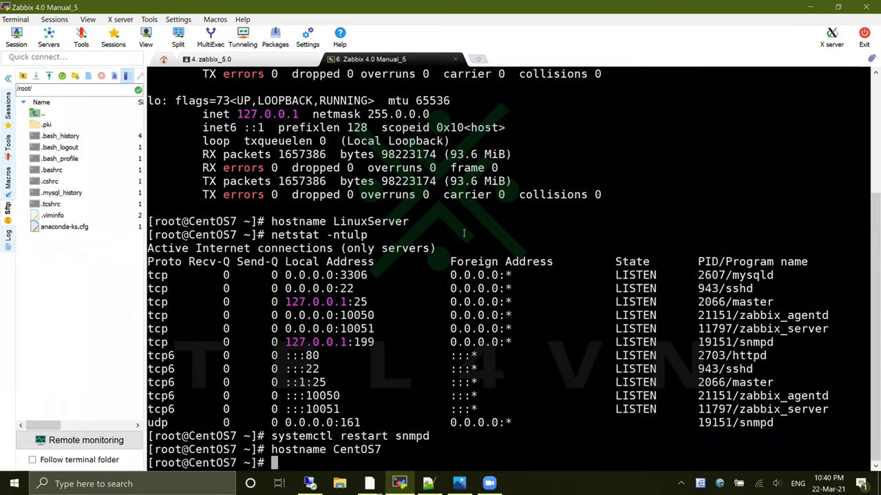
# - Restart snmpd with systemctl on the CentOS7 machine so the restored hostname takes effect
pyautogui.press('Up')
pyautogui.press('Up')
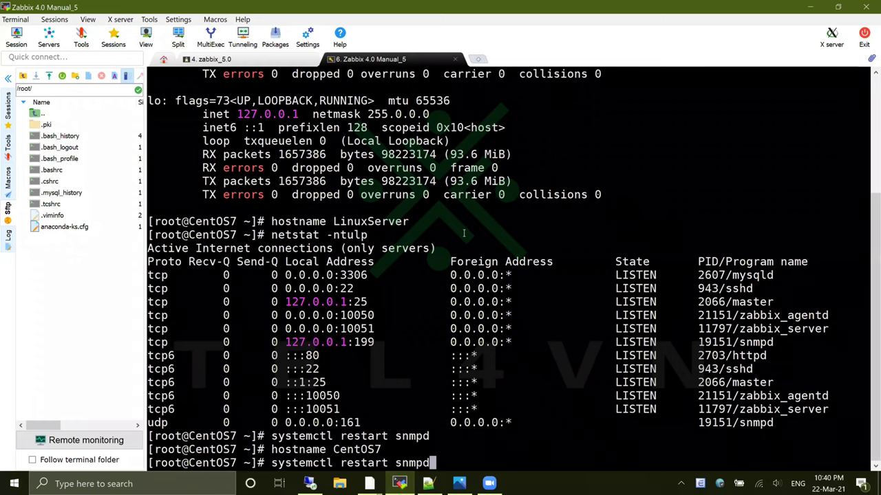
pyautogui.press('Return')
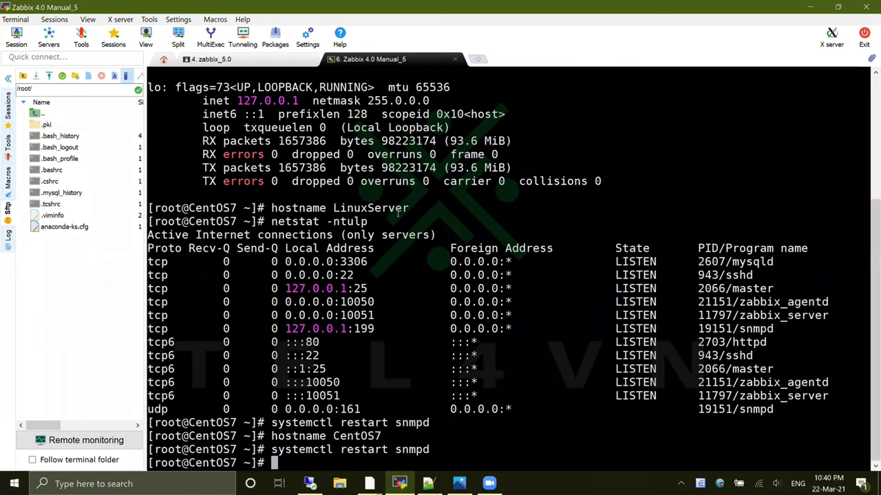
# - Repeat the snmpwalk sysName query against 10.250.0.5 in the zabbix_5.0 session and examine the returned hostname
pyautogui.click(275, 59)
pyautogui.press('Up')
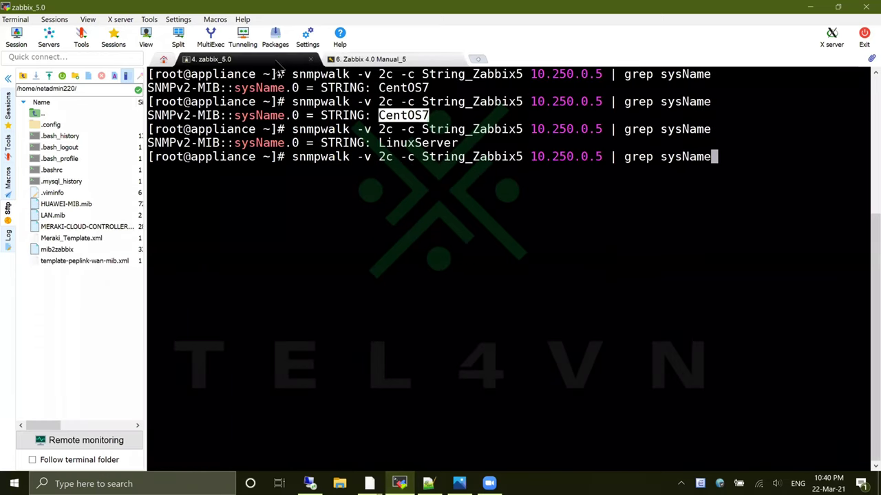
pyautogui.press('Return')
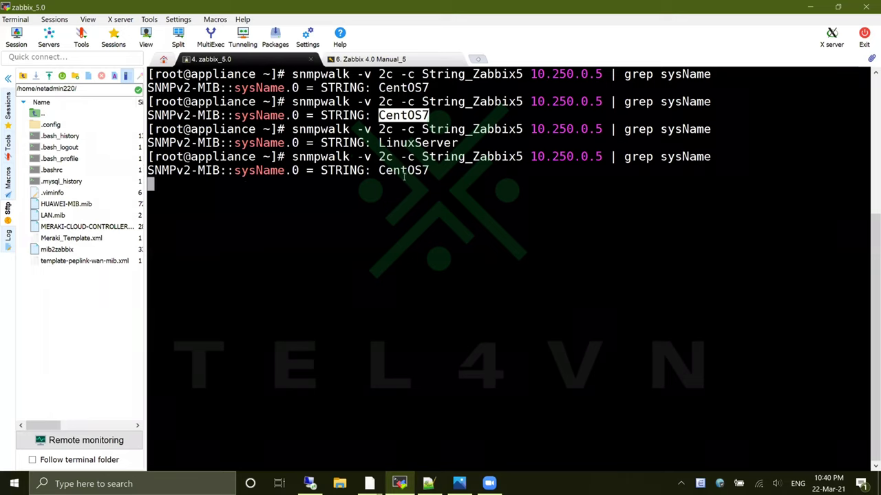
pyautogui.doubleClick(406, 181)
pyautogui.doubleClick(404, 170)
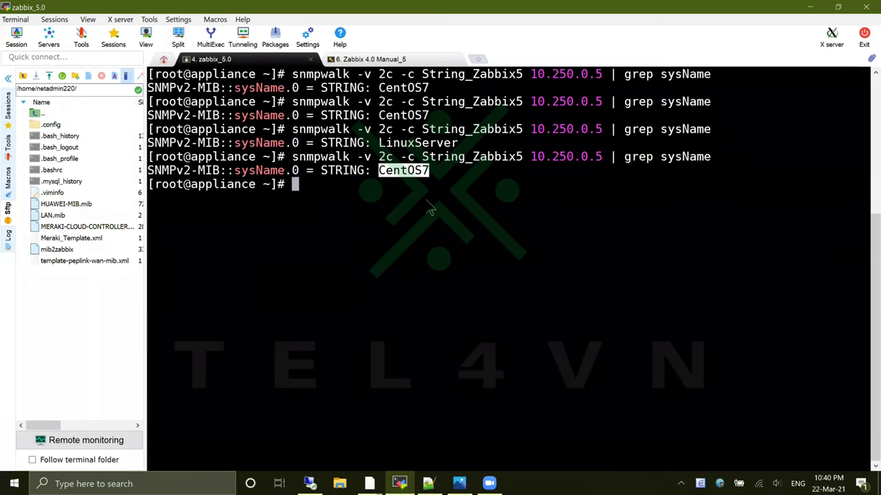
# - Switch back to the Zabbix web page, refresh the Problems page and check the System Hostname Changed entry's duration, recovery time and status
pyautogui.hotkey('alt', 'Tab')
pyautogui.click(55, 41)
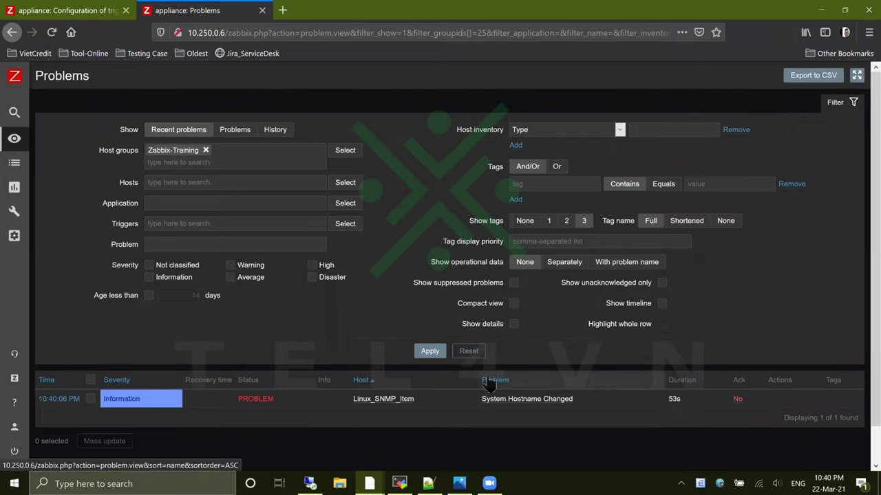
pyautogui.doubleClick(674, 399)
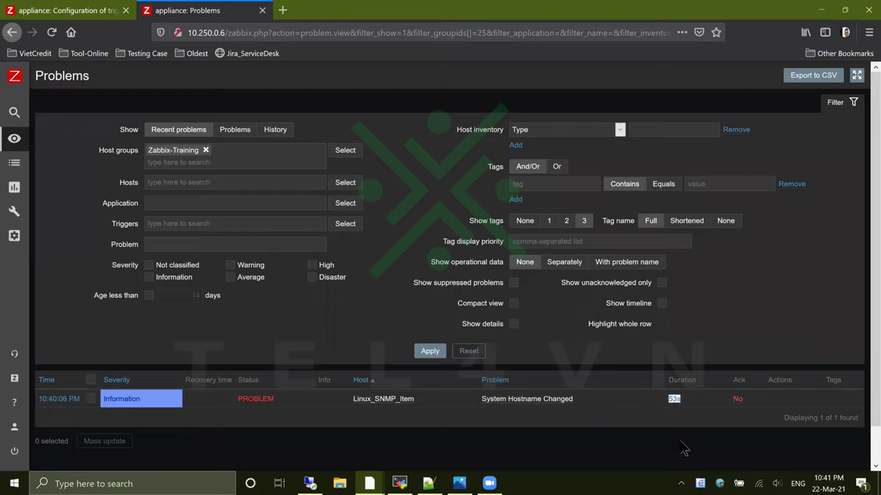
pyautogui.click(52, 32)
pyautogui.click(51, 34)
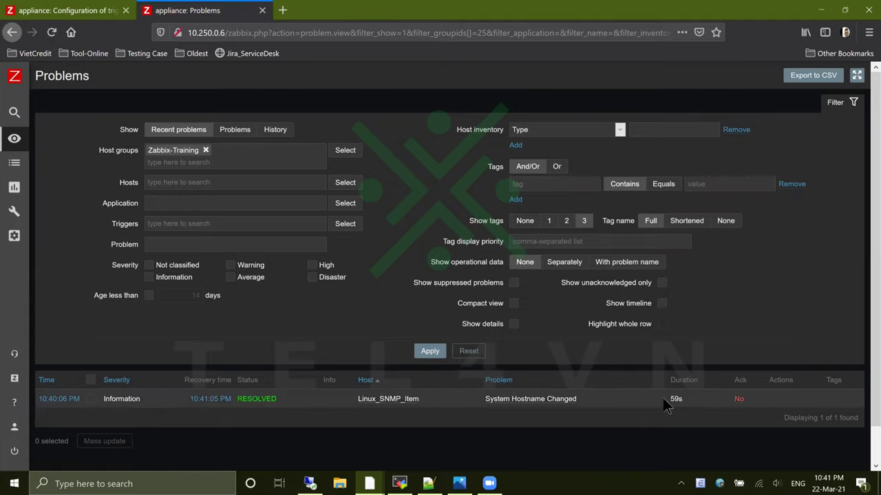
pyautogui.doubleClick(200, 379)
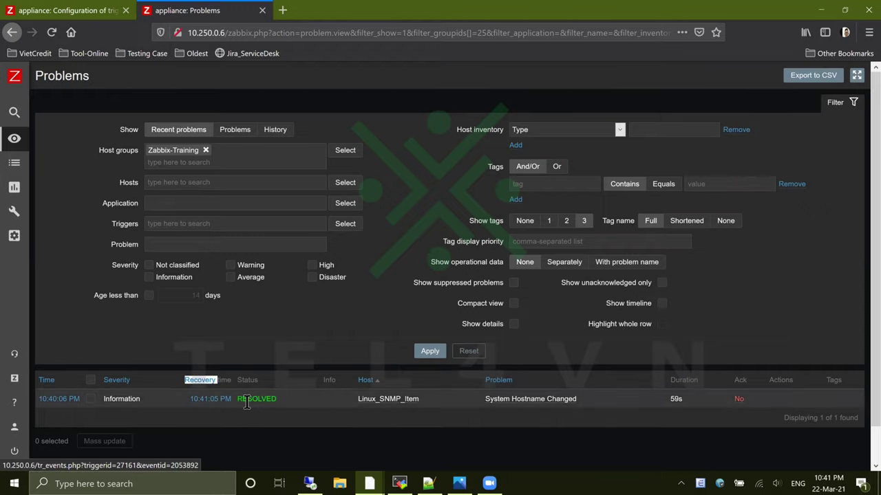
pyautogui.click(253, 407)
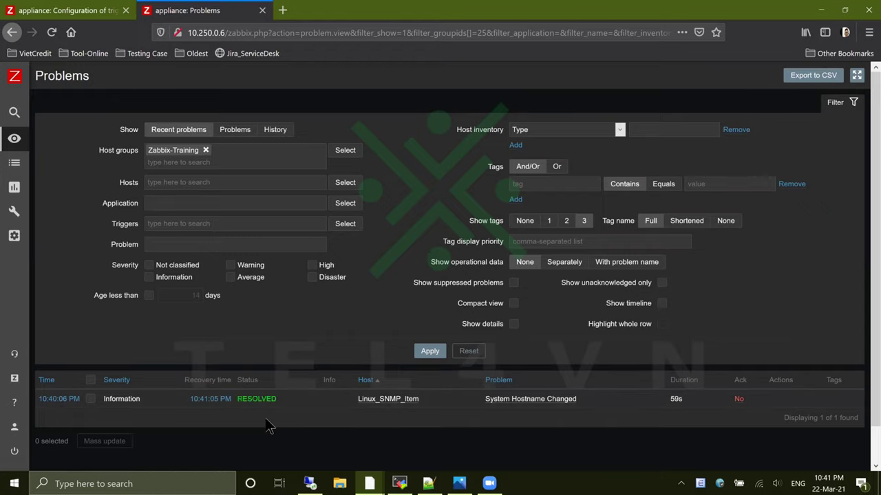
# - Refresh Linux_SNMP_Item's trigger list to check the System Hostname Changed trigger's value, and open the host's item list
pyautogui.click(72, 10)
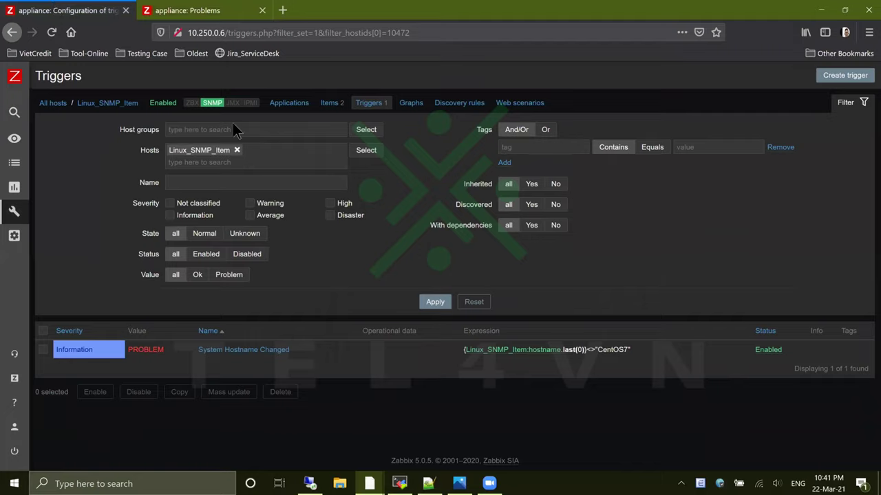
pyautogui.click(57, 32)
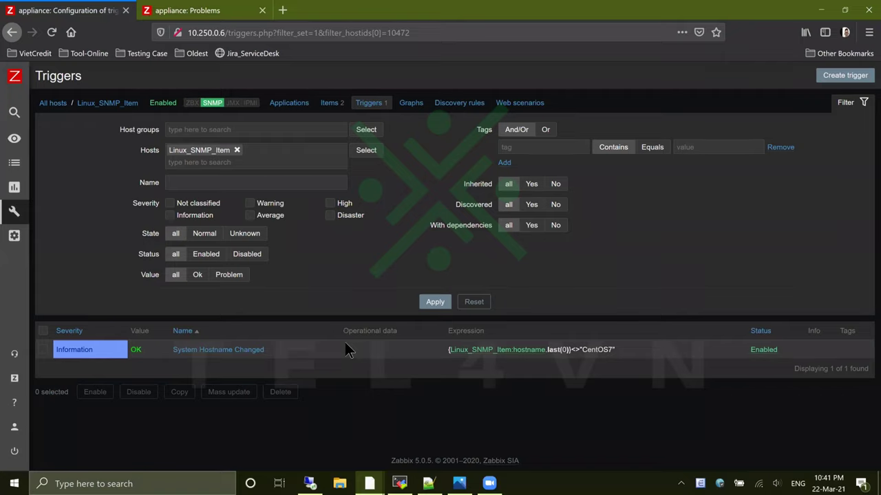
pyautogui.click(330, 104)
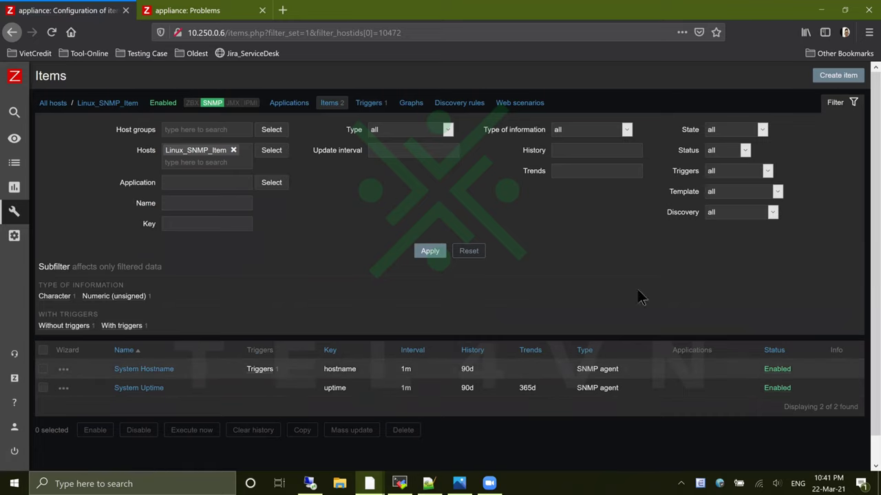
# - Switch to the zabbix_5.0 terminal session, run the snmpwalk query against 10.250.0.5 filtered with grep sysUp, and examine the uptime timeticks
pyautogui.click(400, 482)
pyautogui.click(517, 334)
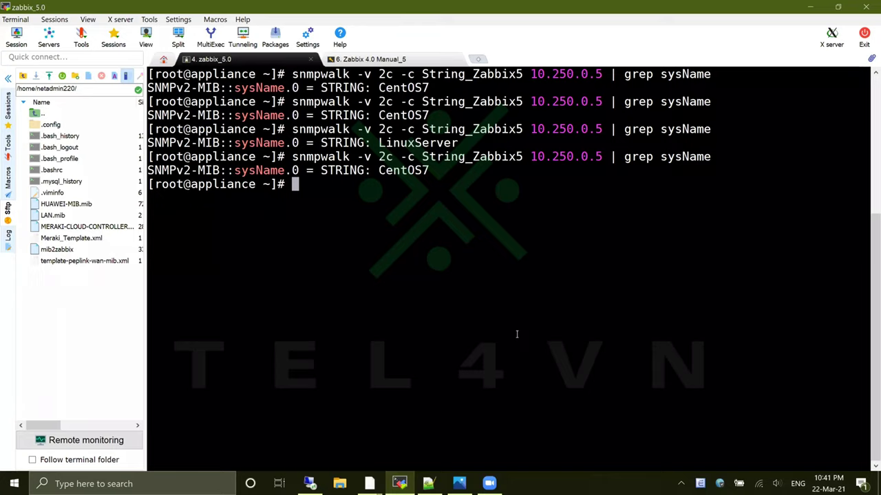
pyautogui.press('Up')
pyautogui.press('Up')
pyautogui.press('Down')
pyautogui.press('Up')
pyautogui.press('Down')
pyautogui.press('Down')
pyautogui.press('Up')
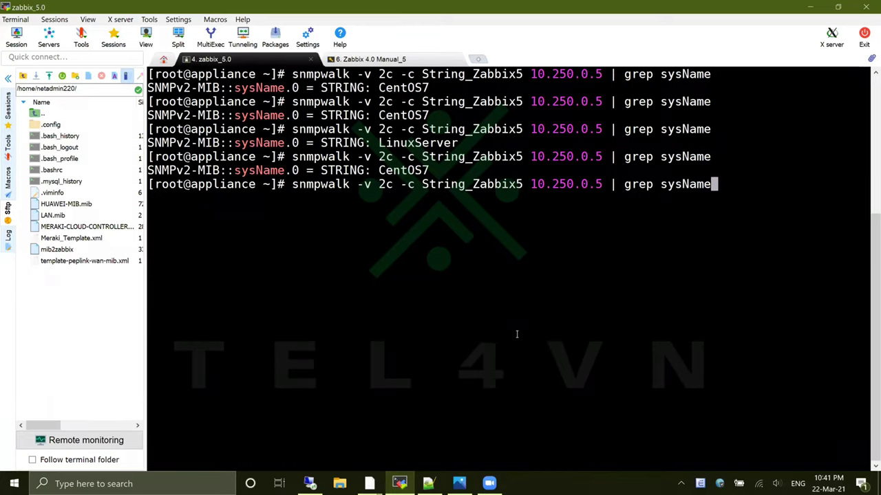
pyautogui.press('BackSpace')
pyautogui.press('BackSpace')
pyautogui.press('BackSpace')
pyautogui.press('BackSpace')
pyautogui.write('Up')
pyautogui.press('Return')
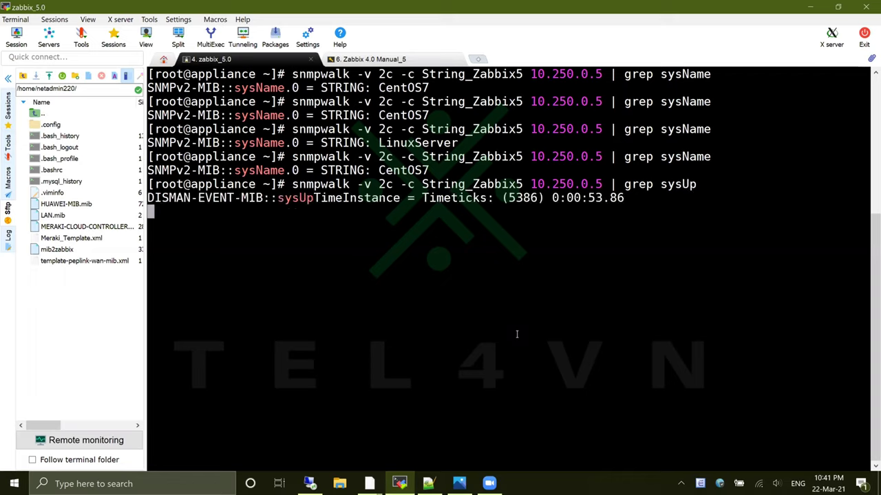
pyautogui.doubleClick(520, 198)
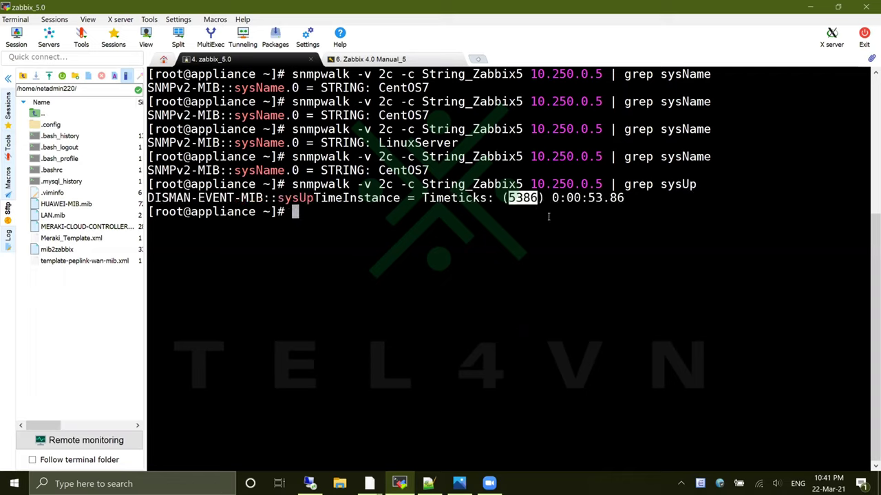
pyautogui.click(549, 217)
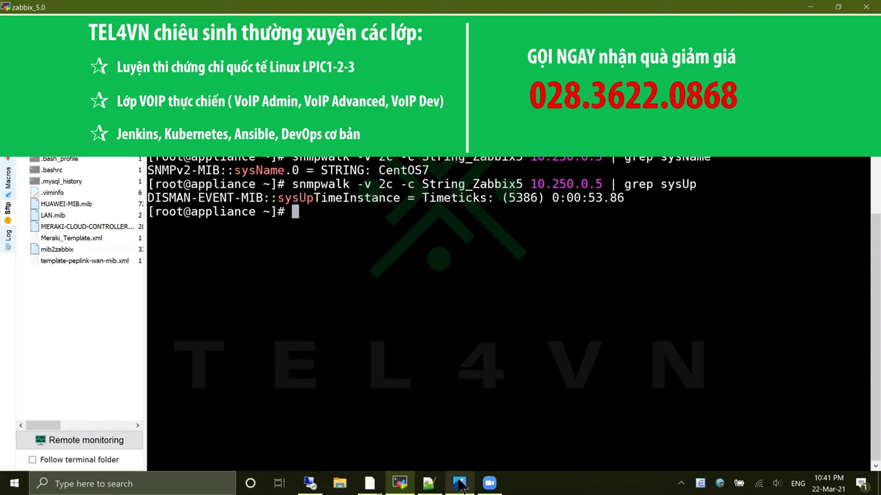
pyautogui.moveTo(369, 483)
pyautogui.click(461, 438)
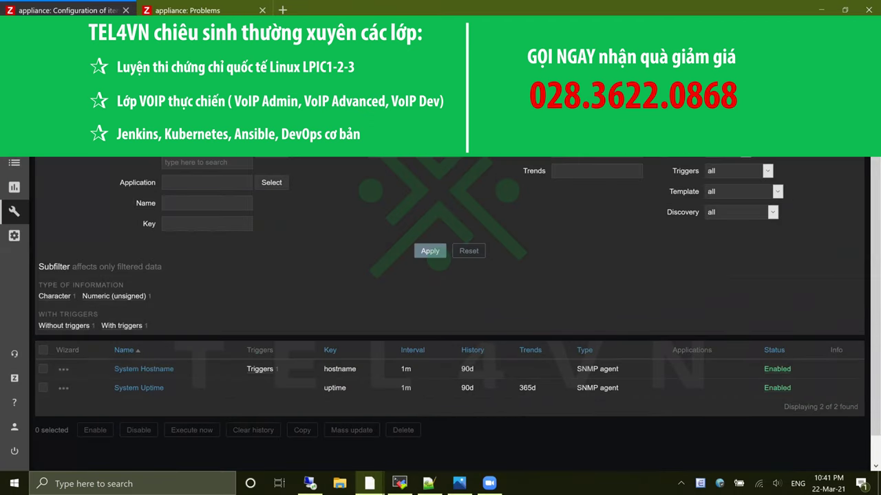
pyautogui.click(829, 48)
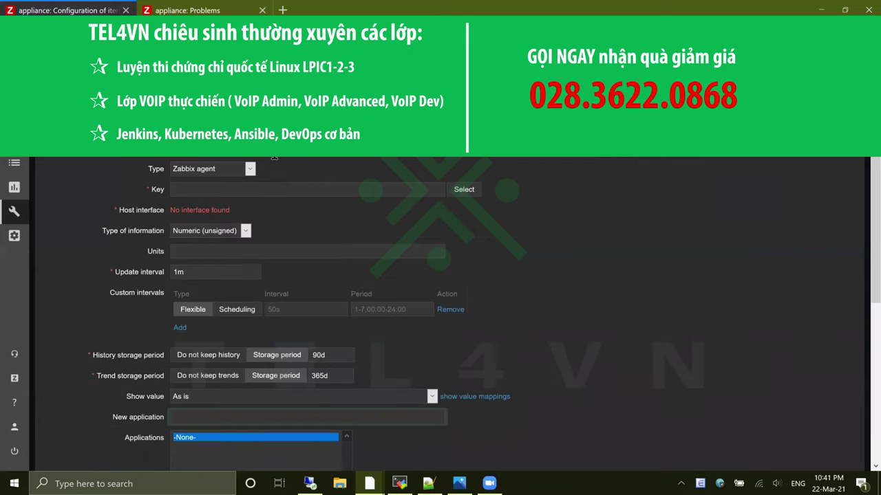
pyautogui.click(274, 157)
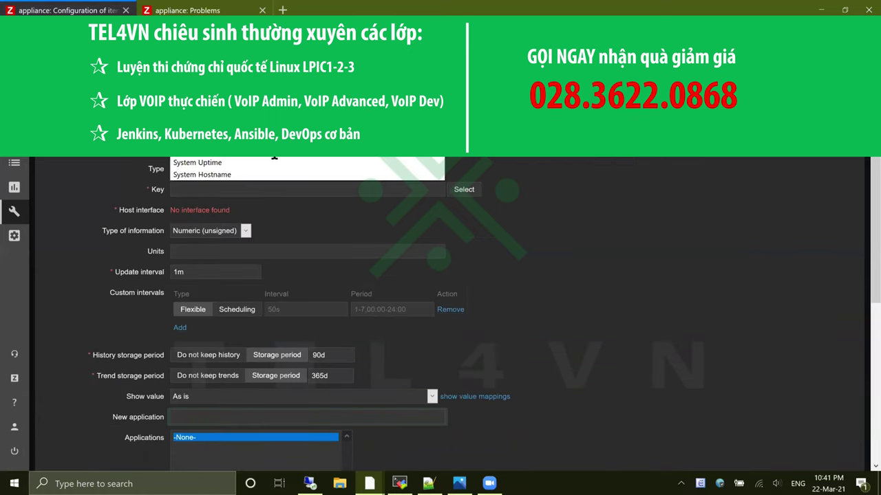
pyautogui.press('Escape')
pyautogui.click(273, 156)
pyautogui.press('Escape')
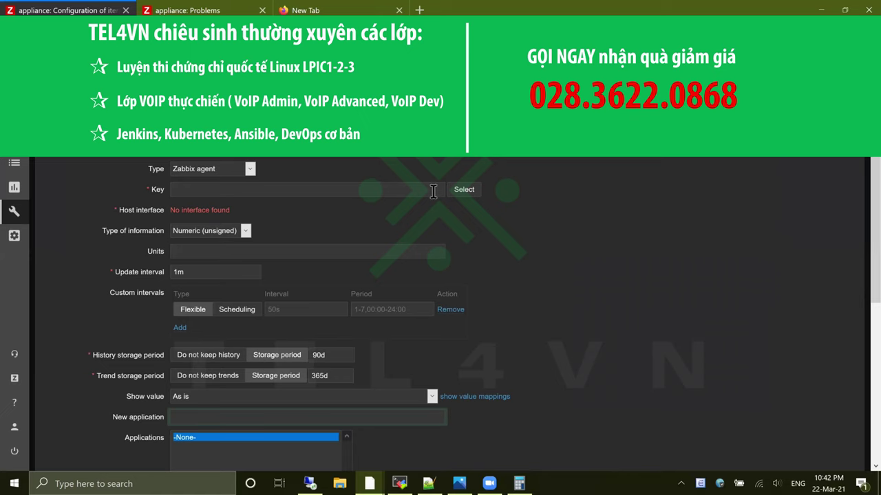
pyautogui.click(462, 189)
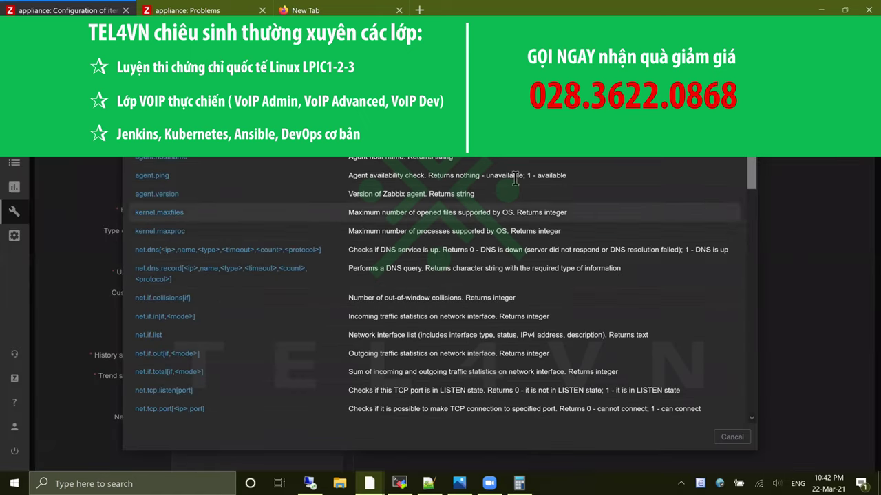
pyautogui.press('Escape')
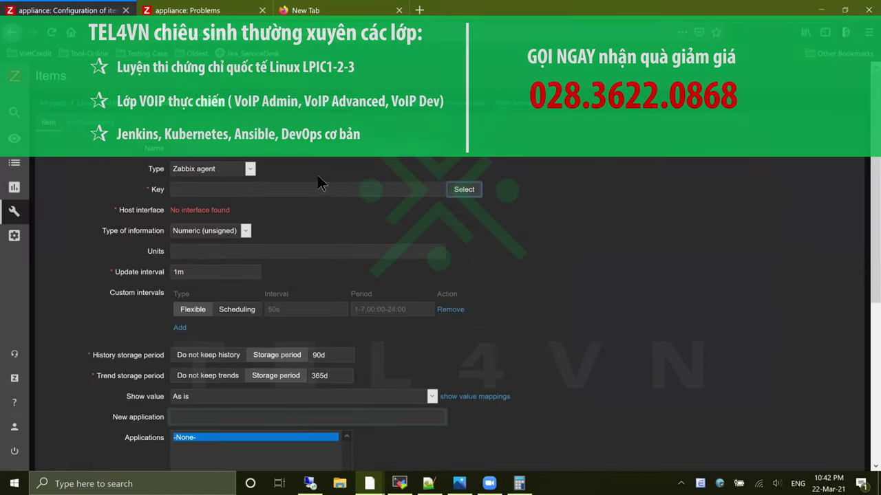
# - Start a new trigger on Linux_SNMP_Item and choose the System Uptime item for its expression condition
pyautogui.click(371, 107)
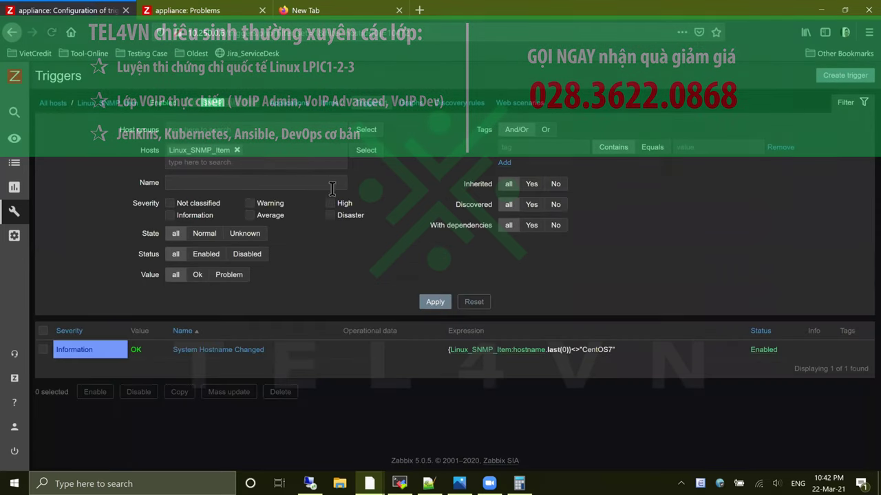
pyautogui.click(846, 75)
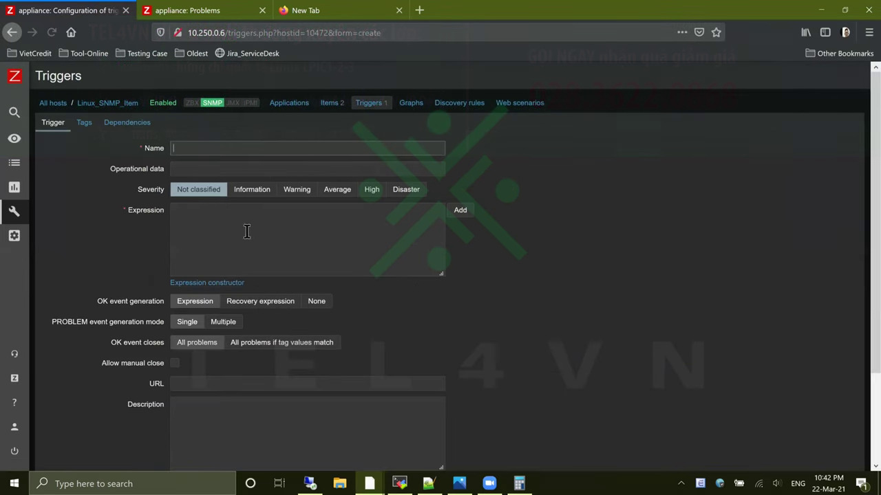
pyautogui.click(461, 211)
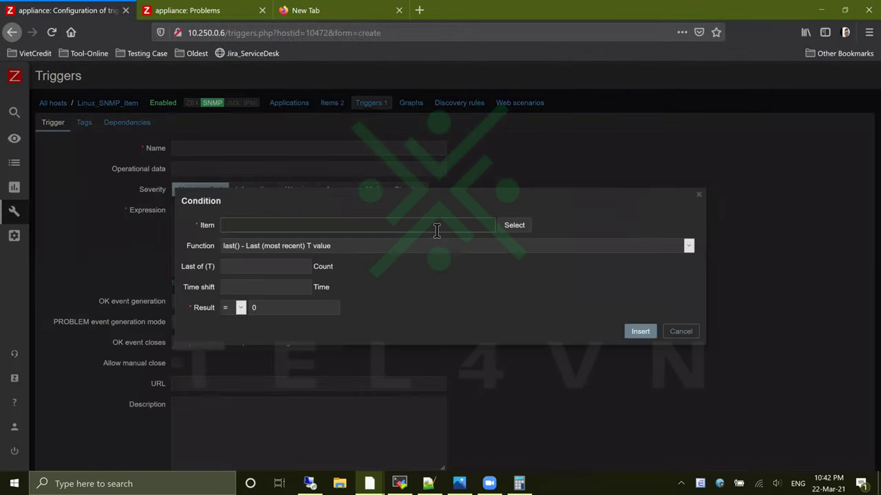
pyautogui.click(514, 225)
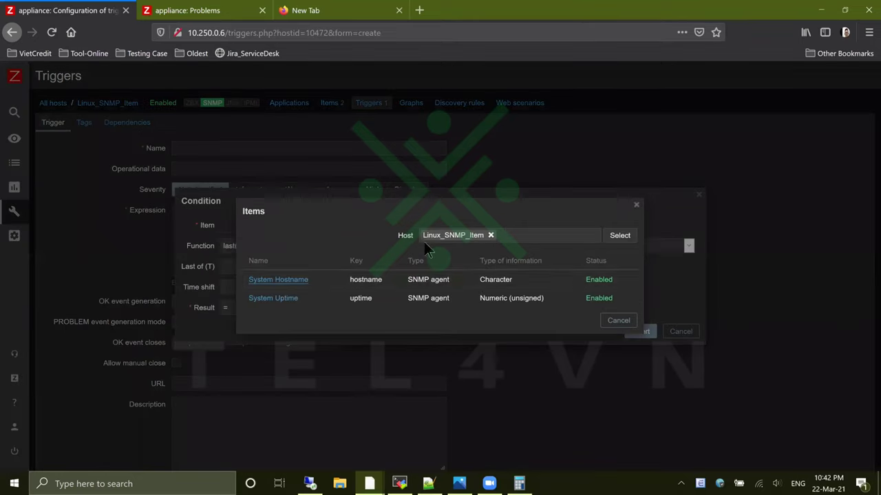
pyautogui.click(291, 298)
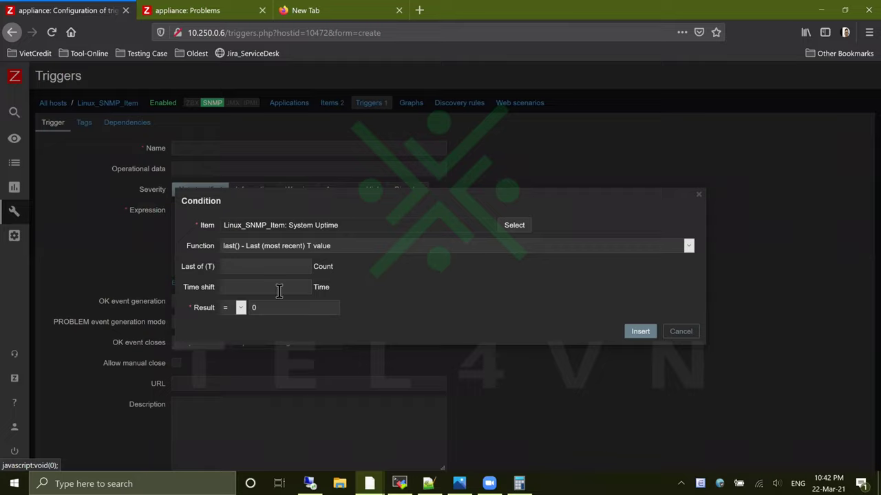
# - Set the condition's result to < 3600, insert it into the expression, and edit the function there to last(0)
pyautogui.click(245, 309)
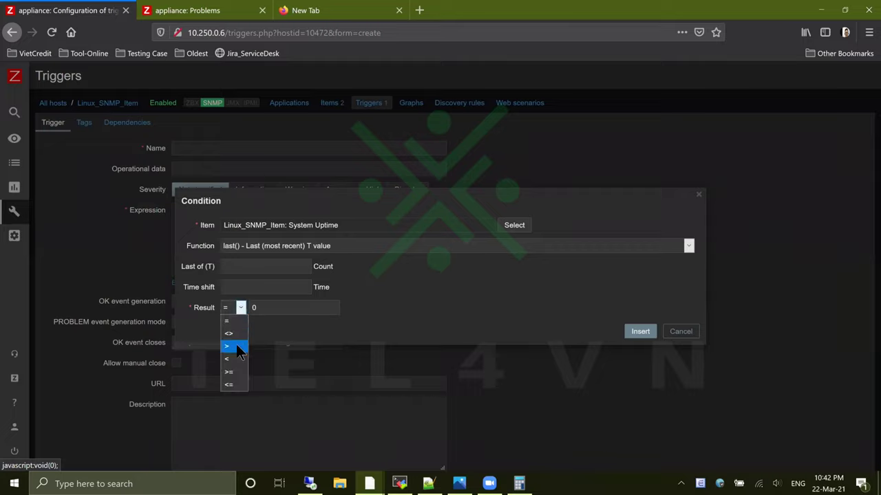
pyautogui.click(229, 359)
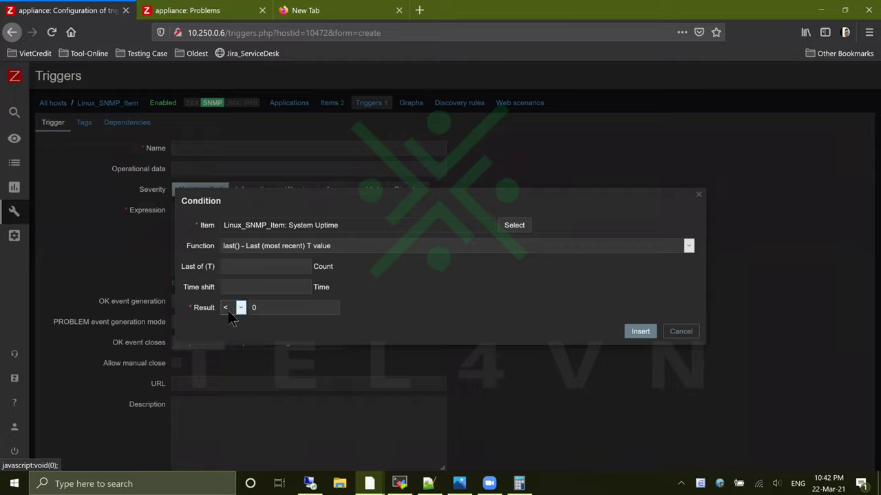
pyautogui.doubleClick(271, 307)
pyautogui.click(640, 332)
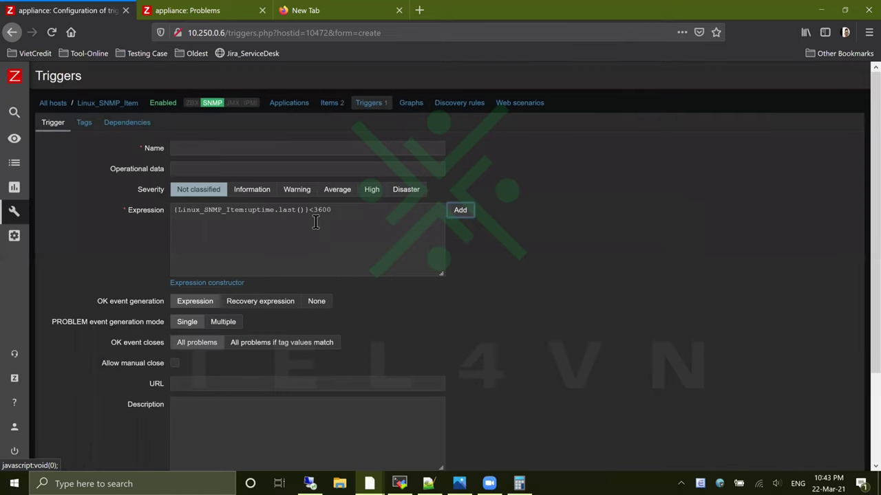
pyautogui.click(301, 210)
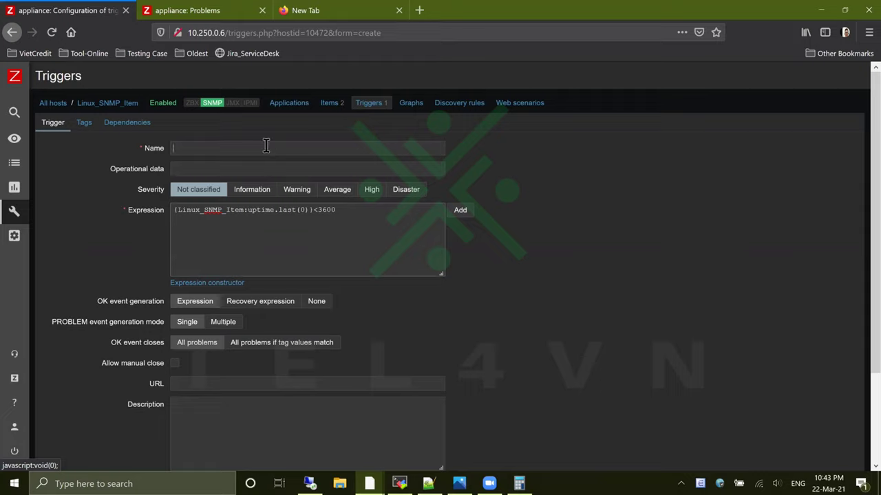
# - Name the trigger System Restarted, set its severity to High, and add it to the host
pyautogui.write('Sy')
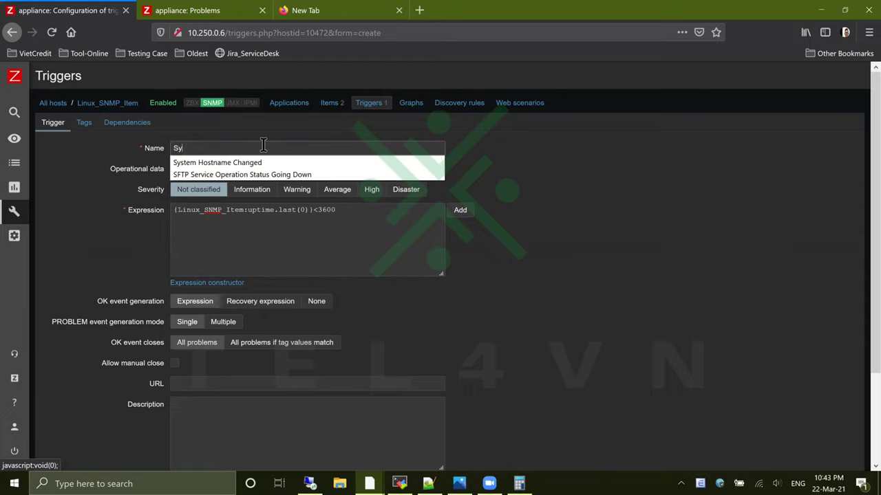
pyautogui.write('ste')
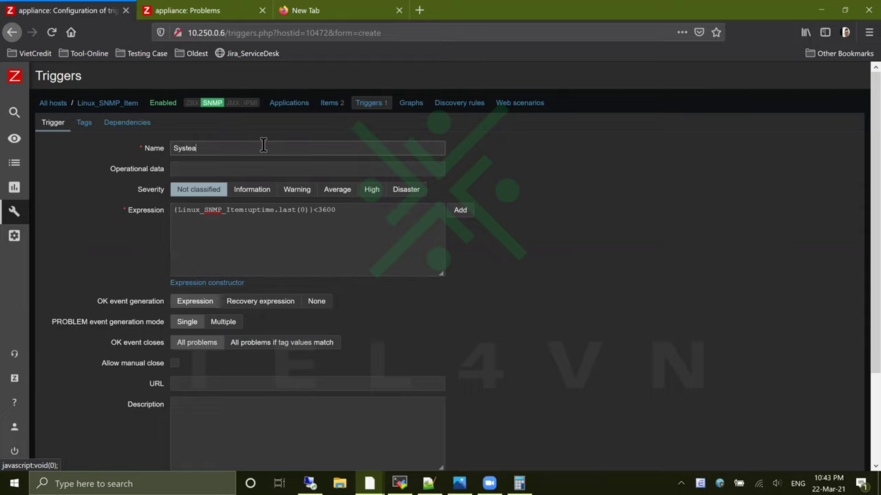
pyautogui.write('m')
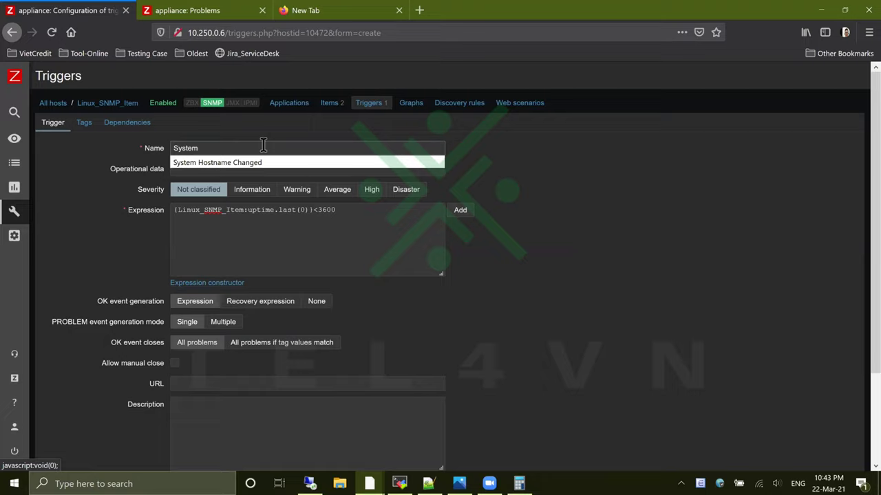
pyautogui.write(' Restarted')
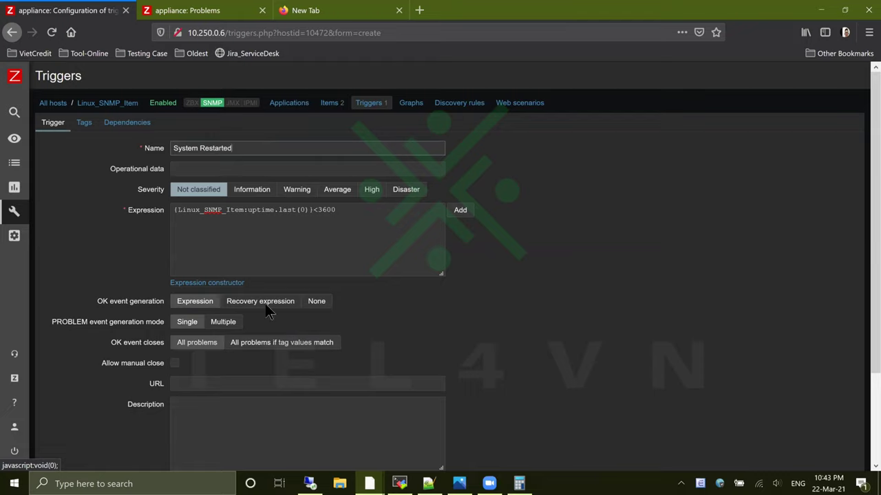
pyautogui.click(377, 195)
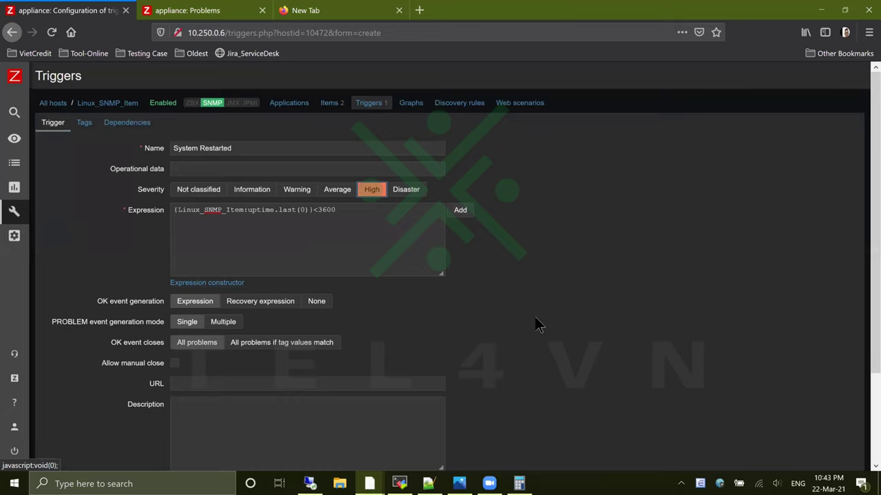
pyautogui.scroll(-3, 535, 317)
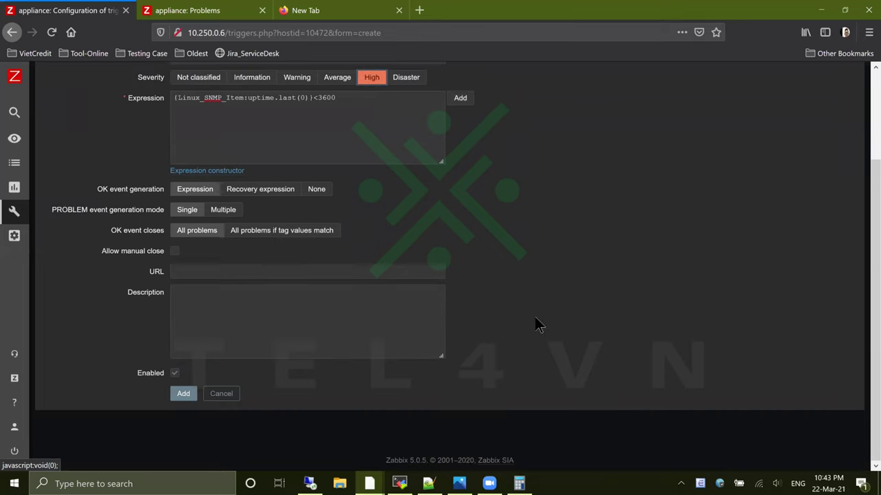
pyautogui.click(184, 395)
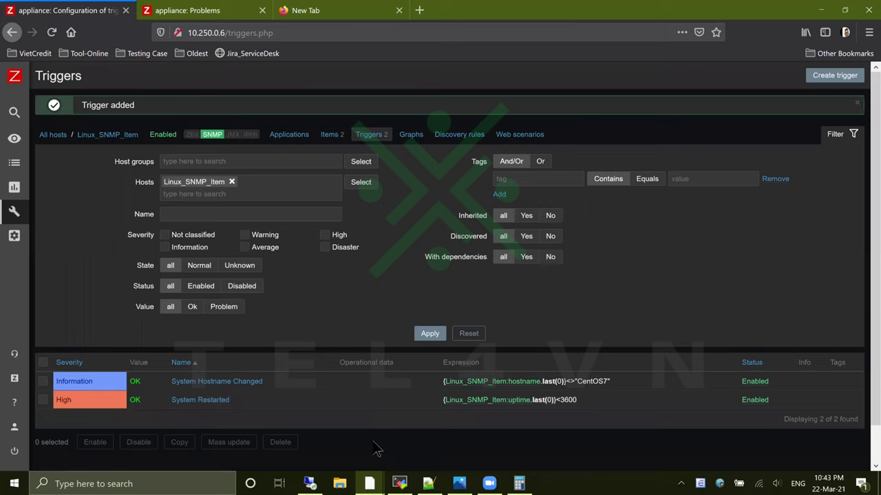
# - Switch to the zabbix_5.0 terminal session, repeat the snmpwalk sysUp query against 10.250.0.5, and examine the timeticks value
pyautogui.click(405, 482)
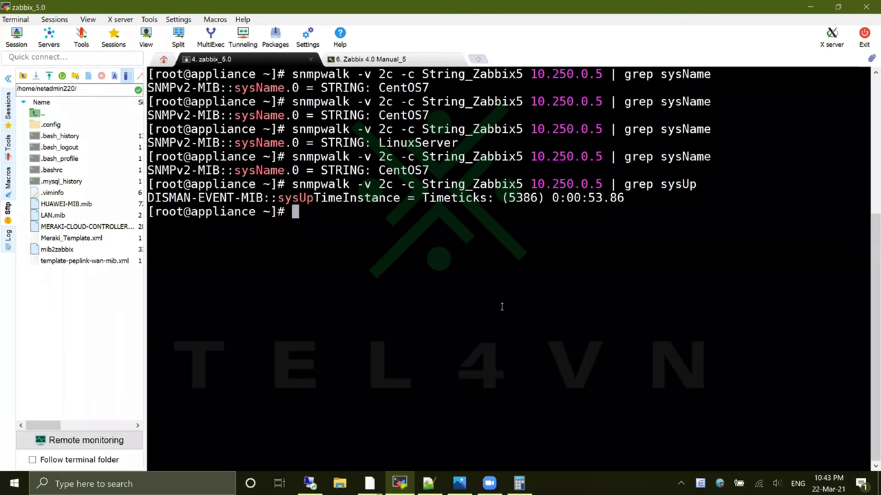
pyautogui.press('Up')
pyautogui.press('Return')
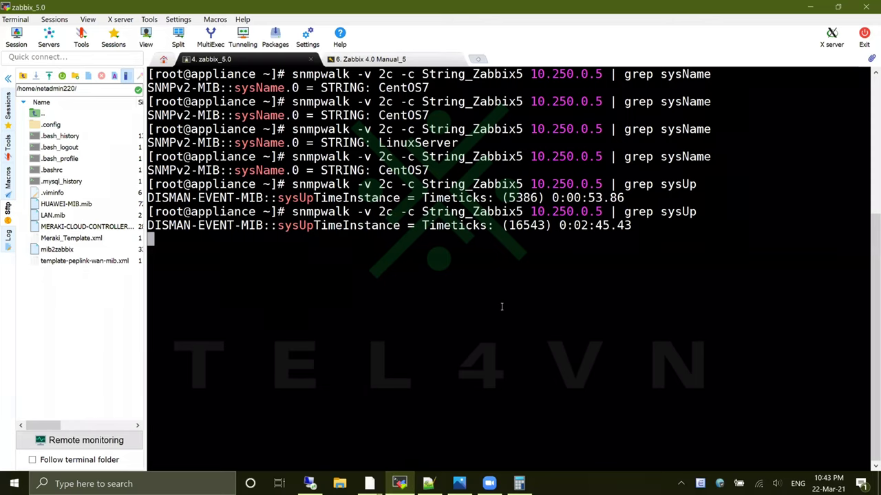
pyautogui.doubleClick(533, 227)
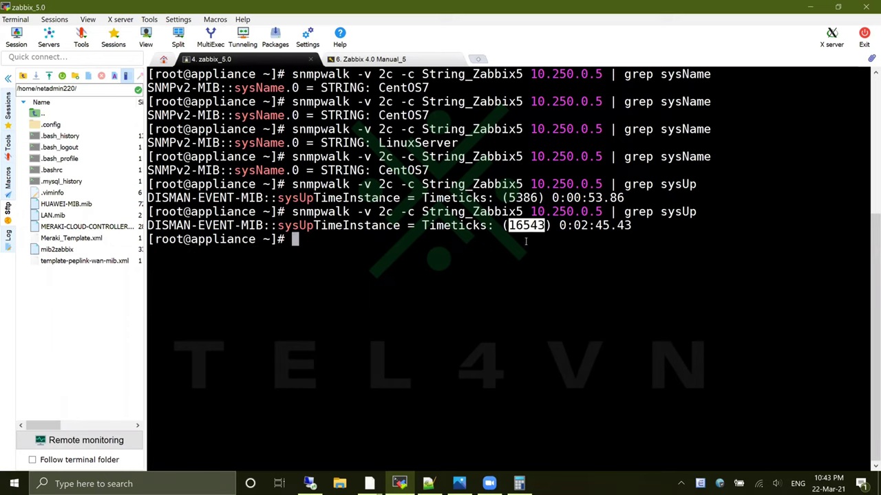
pyautogui.click(452, 268)
# - In the Zabbix 4.0 Manual_5 session, clear the terminal and reboot the CentOS7 server
pyautogui.click(412, 60)
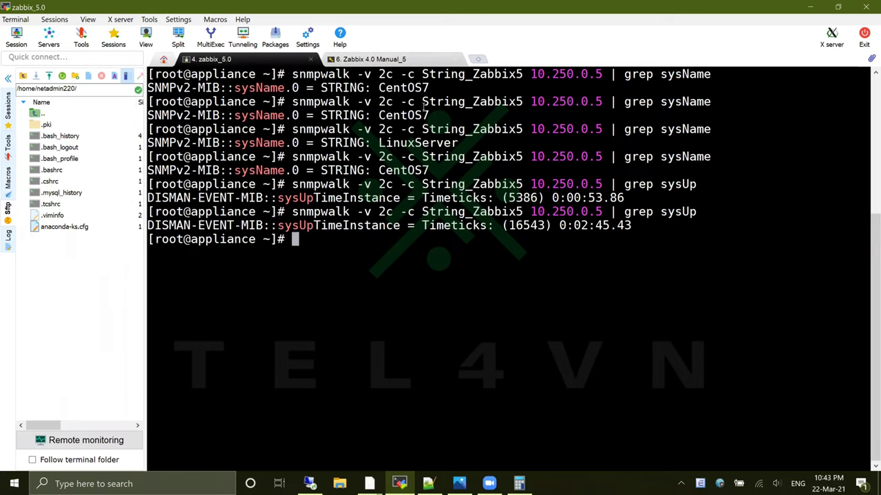
pyautogui.write('clear')
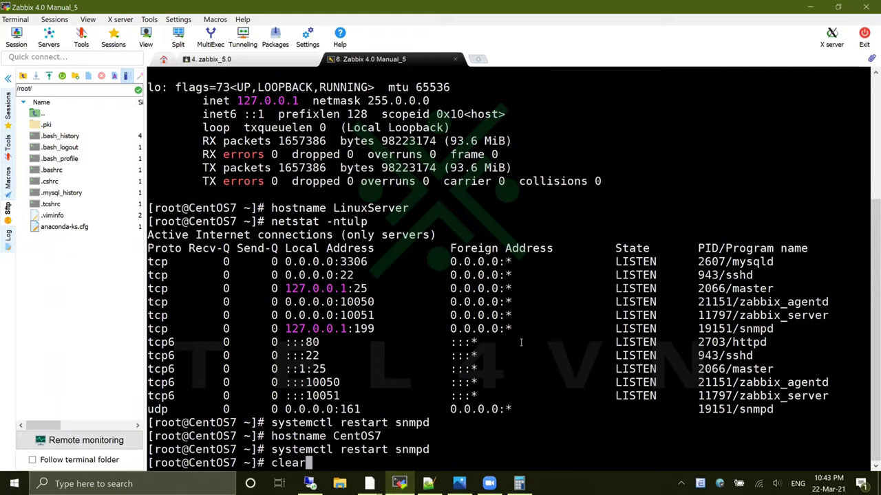
pyautogui.press('Return')
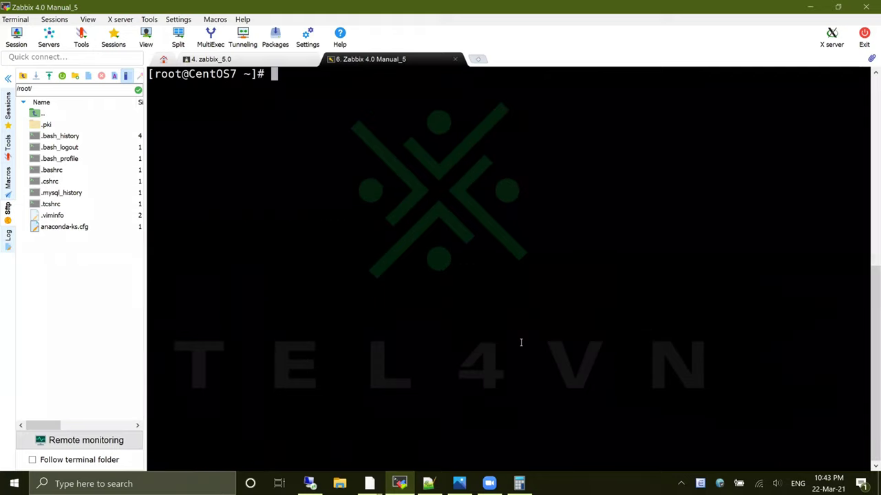
pyautogui.write('reboot')
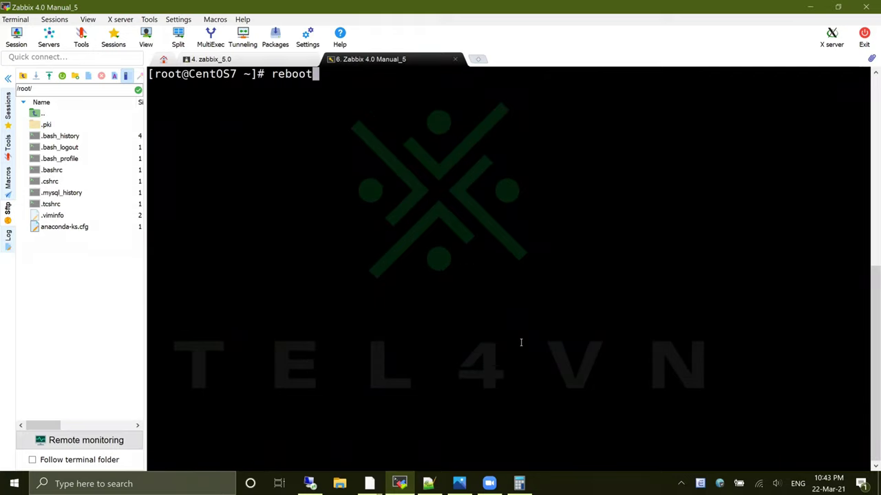
pyautogui.press('Return')
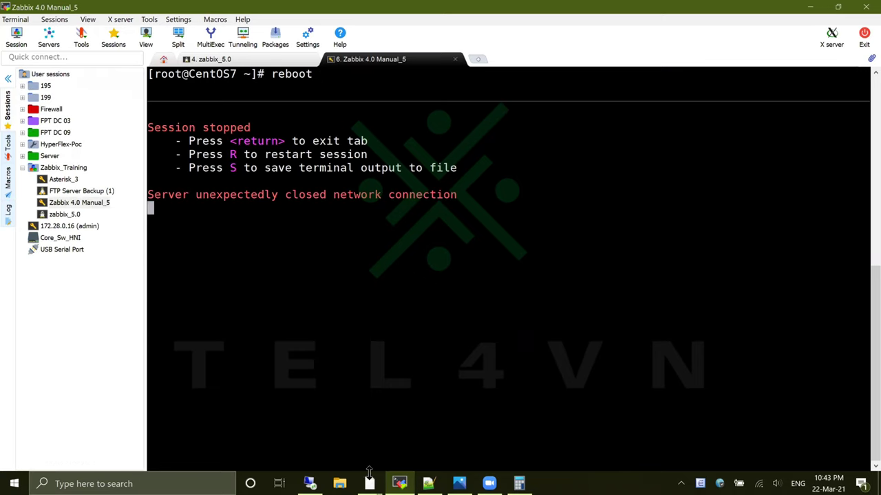
# - Switch back to the Zabbix web page and open Linux_SNMP_Item's trigger list from the configured hosts
pyautogui.moveTo(369, 481)
pyautogui.click(435, 430)
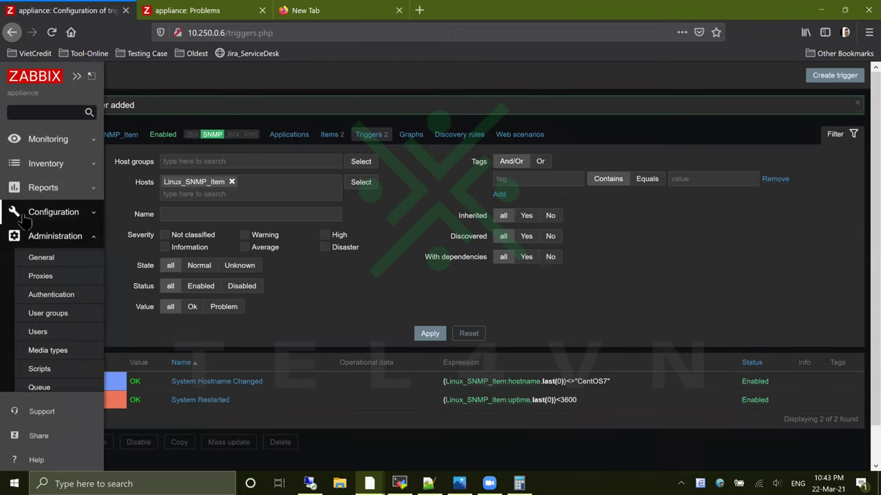
pyautogui.click(41, 212)
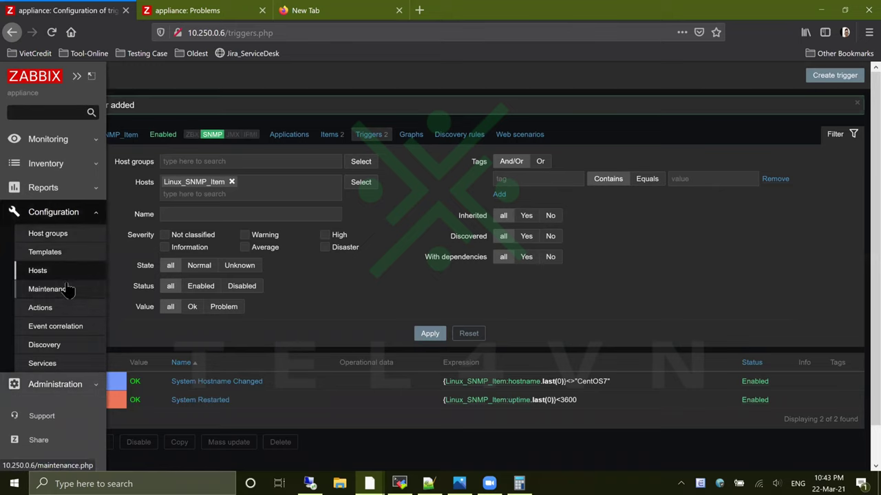
pyautogui.click(38, 271)
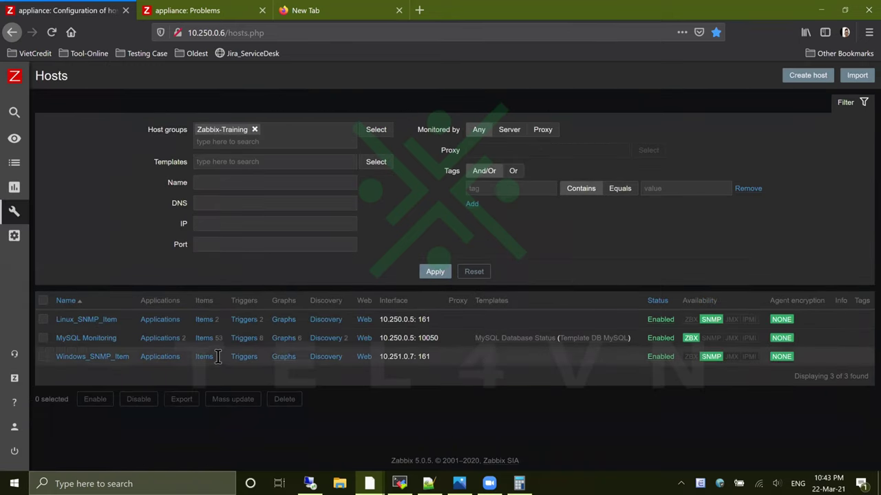
pyautogui.click(247, 321)
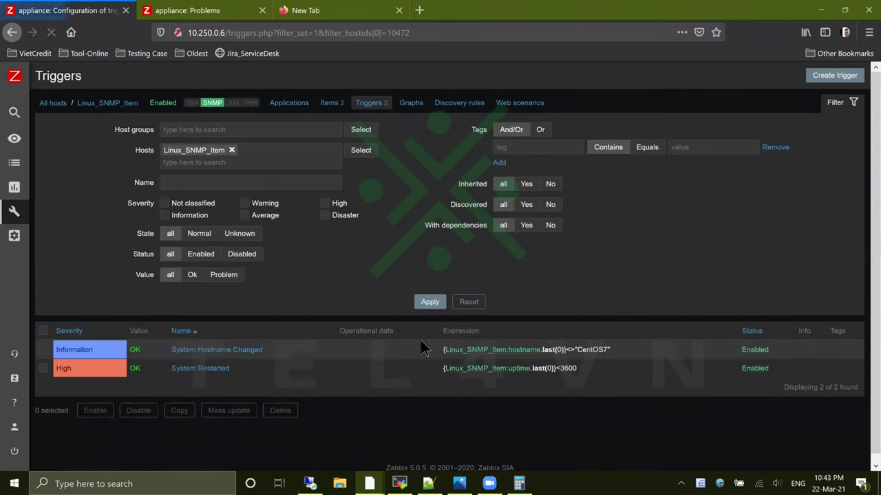
# - Check the Problems page for a new entry, and refresh Linux_SNMP_Item's trigger list to check the System Restarted trigger's value
pyautogui.click(256, 18)
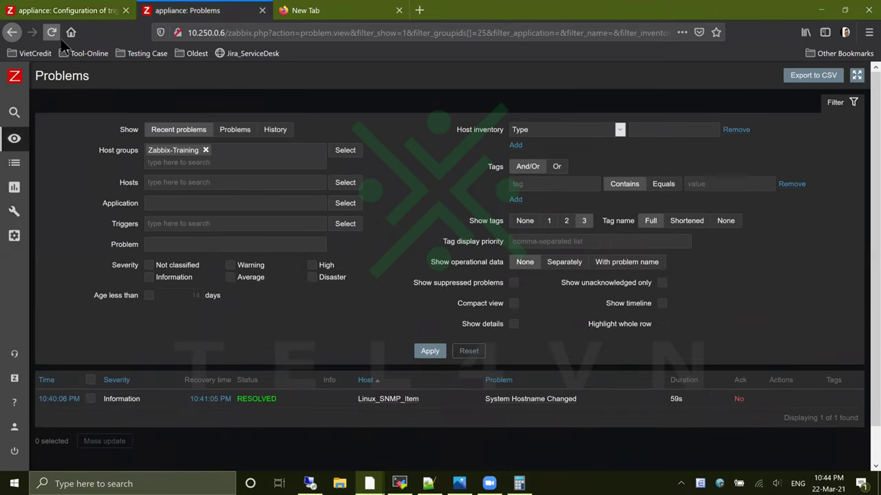
pyautogui.click(62, 11)
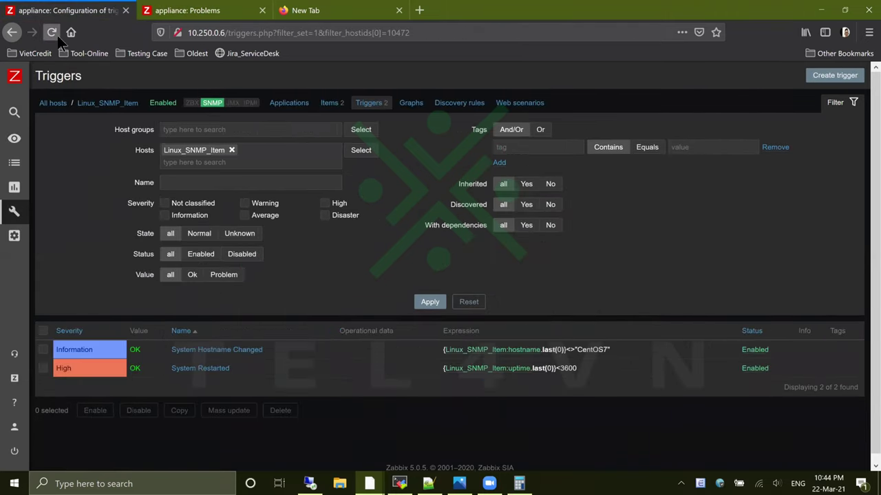
pyautogui.click(54, 36)
pyautogui.click(52, 33)
pyautogui.click(52, 32)
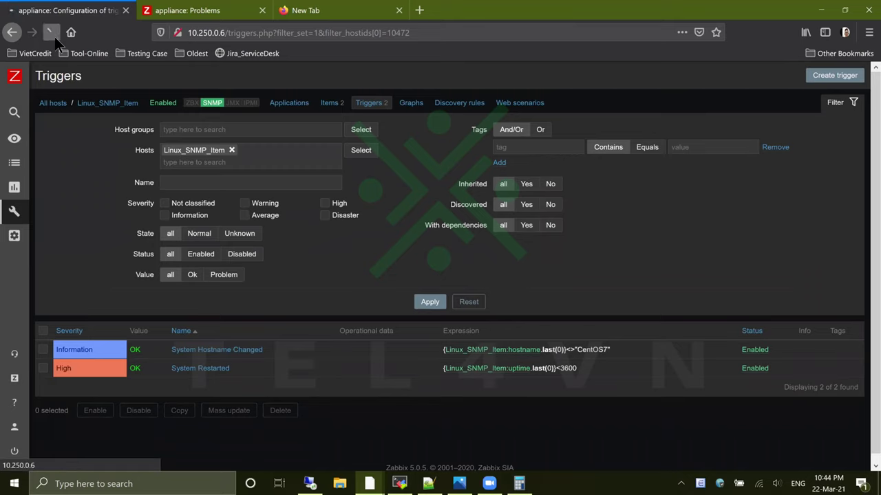
pyautogui.click(54, 36)
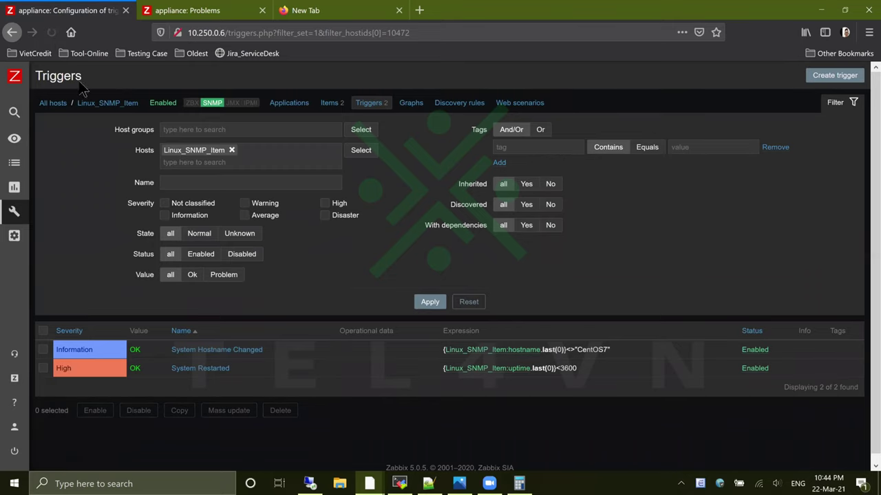
# - Return to the zabbix_5.0 terminal session and rerun the snmpwalk sysUp query against 10.250.0.5 to examine the uptime after the reboot
pyautogui.click(399, 484)
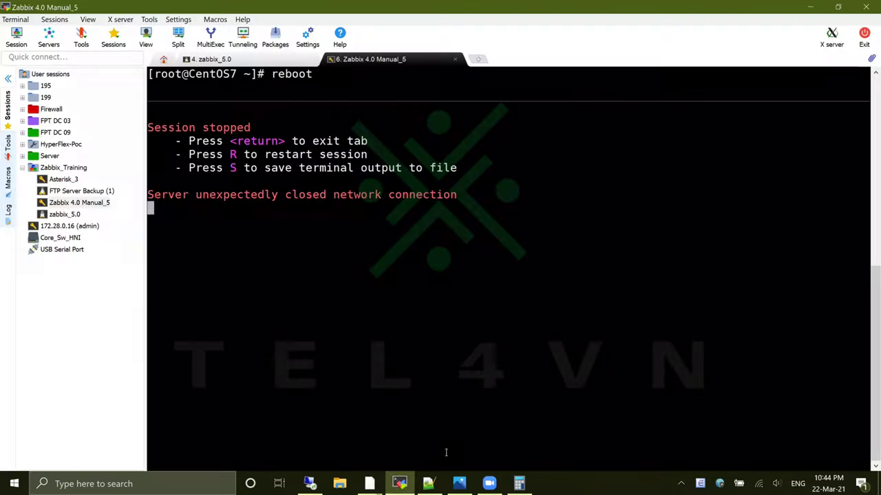
pyautogui.click(264, 62)
pyautogui.press('Up')
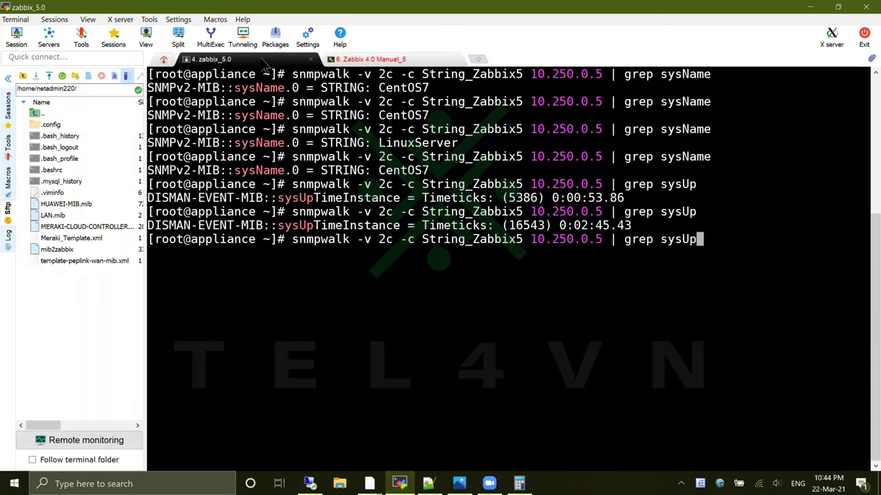
pyautogui.press('Return')
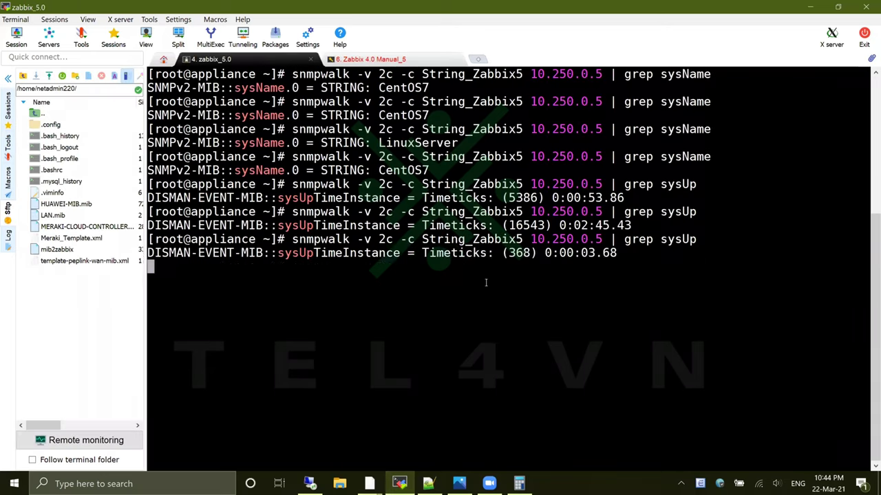
# - Mark the latest uptime ticks in the terminal, return to Zabbix, and refresh the trigger list and Problems page to look for new events
pyautogui.doubleClick(517, 253)
pyautogui.click(810, 8)
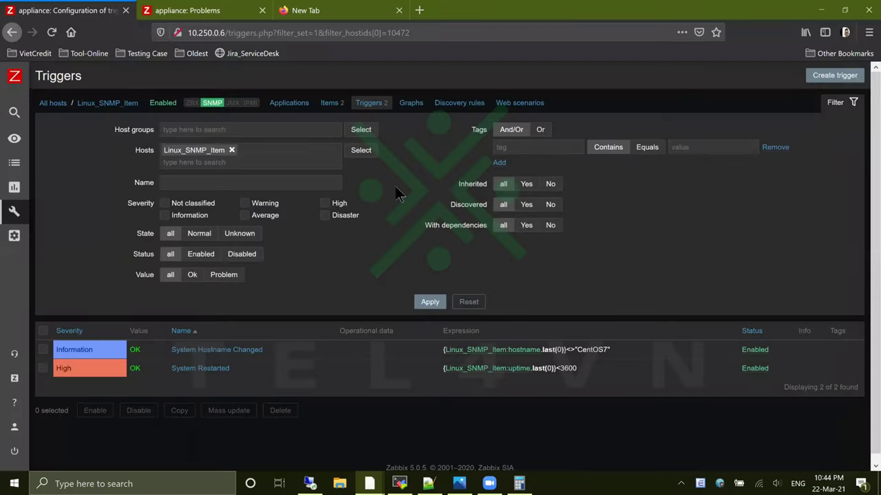
pyautogui.click(52, 32)
pyautogui.click(196, 10)
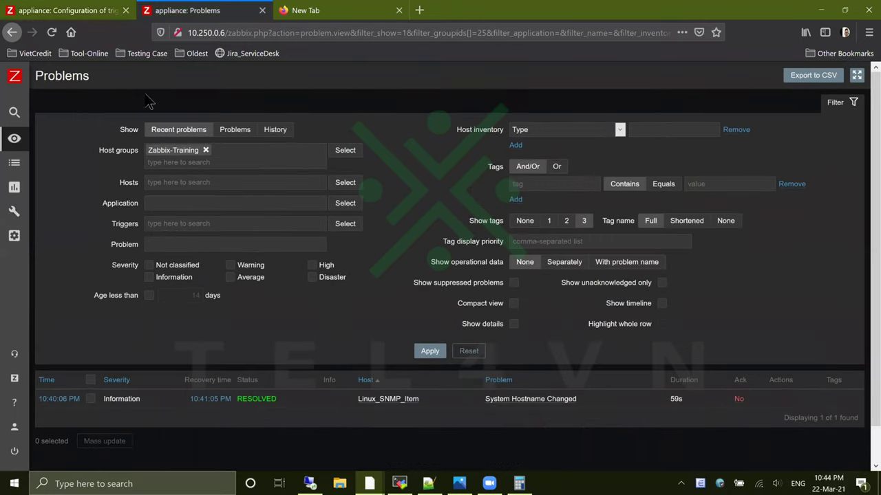
pyautogui.click(52, 32)
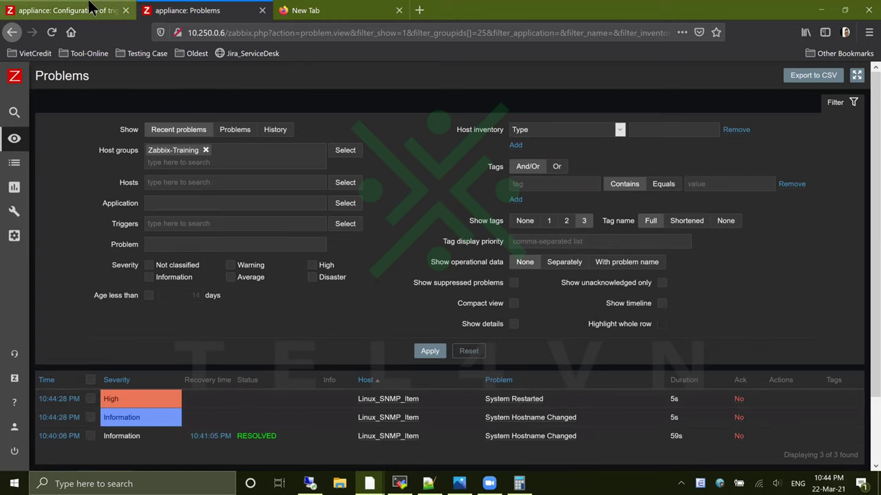
# - Reload Linux_SNMP_Item's trigger list to check both trigger values, and recheck the Problems page for their statuses
pyautogui.click(89, 9)
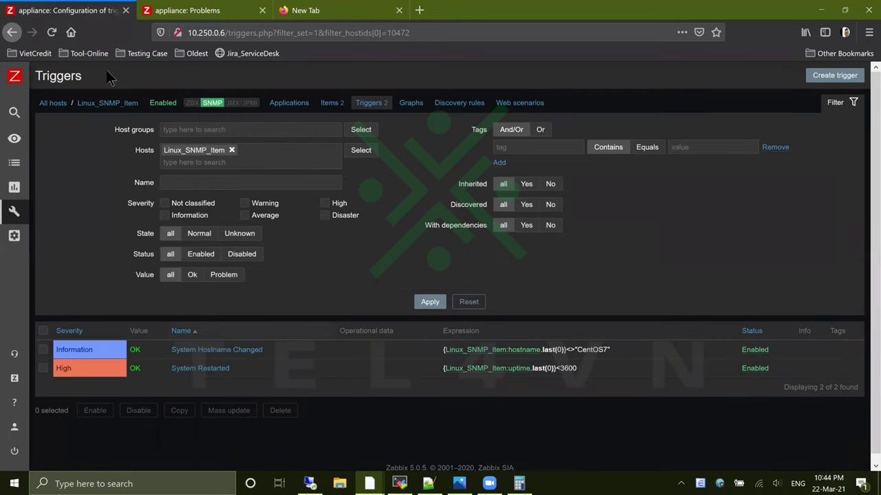
pyautogui.click(54, 33)
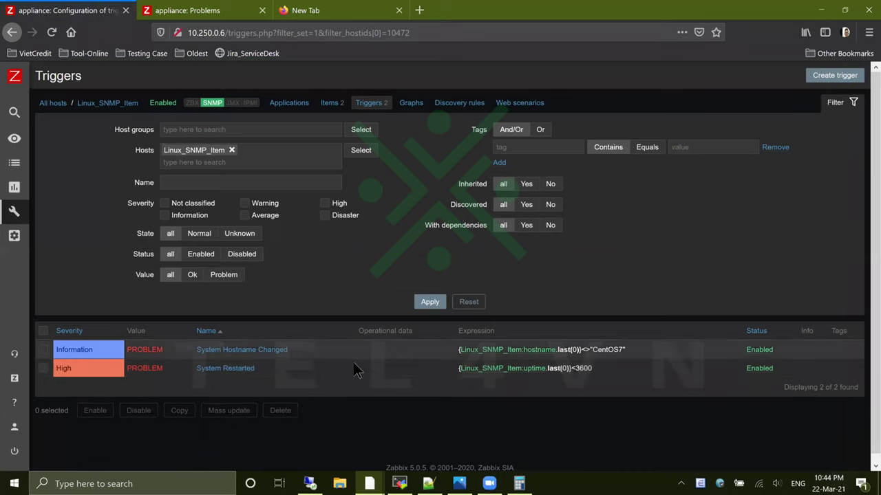
pyautogui.hotkey('ctrl', 'Tab')
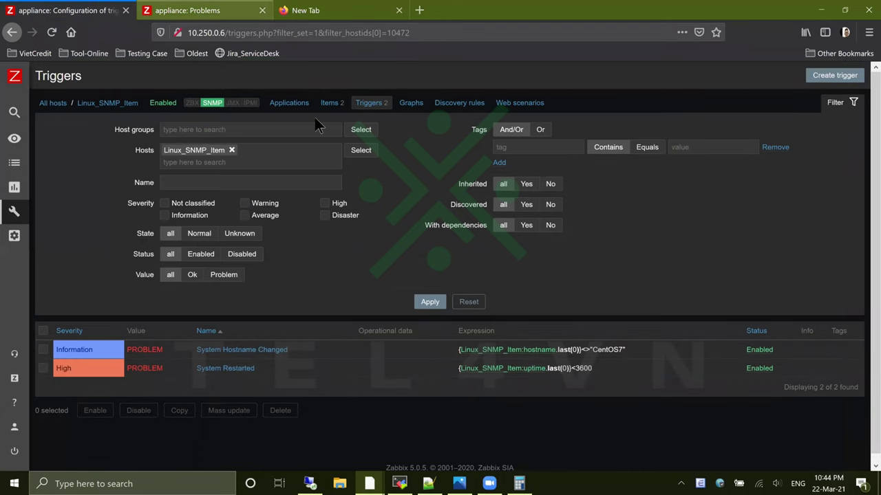
pyautogui.click(51, 32)
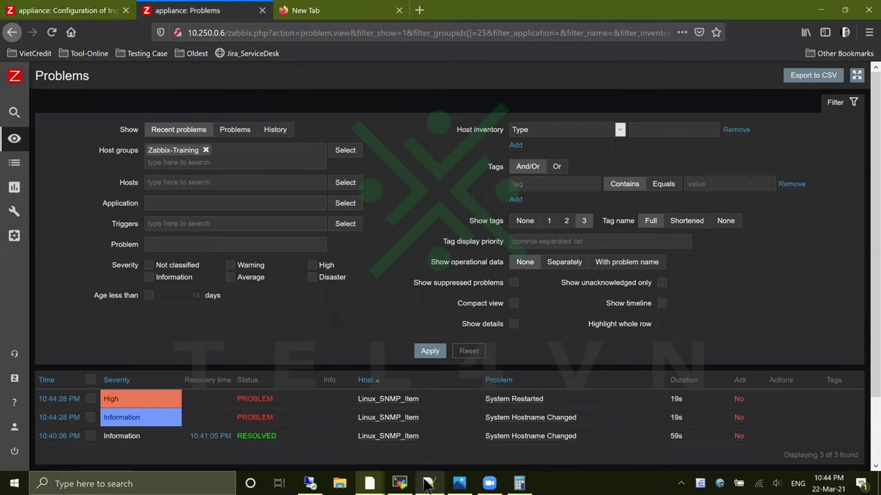
# - Switch to the zabbix_5.0 terminal and rerun the snmpwalk sysUp and sysName queries against 10.250.0.5 to examine the uptime and hostname
pyautogui.click(399, 484)
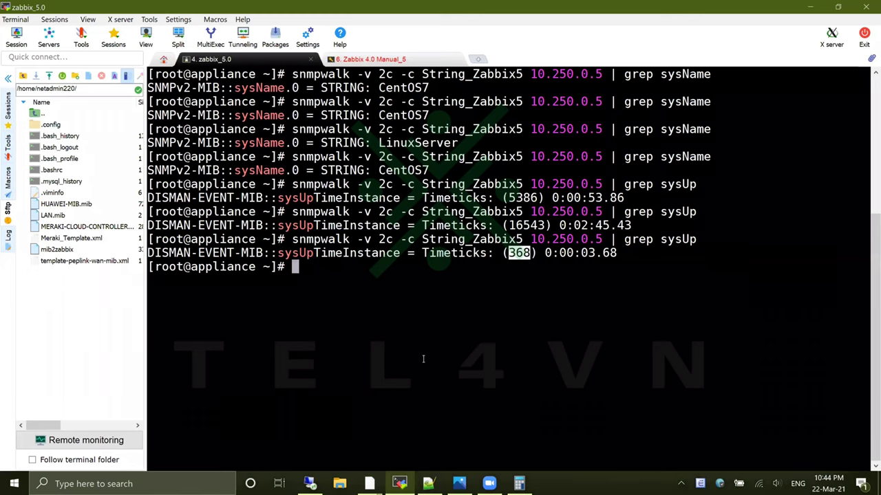
pyautogui.press('Up')
pyautogui.press('Return')
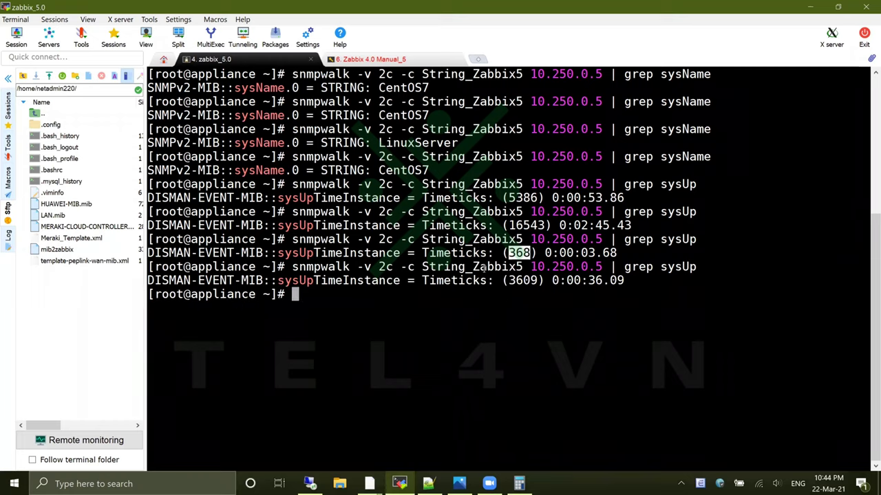
pyautogui.press('Up')
pyautogui.press('Up')
pyautogui.press('Return')
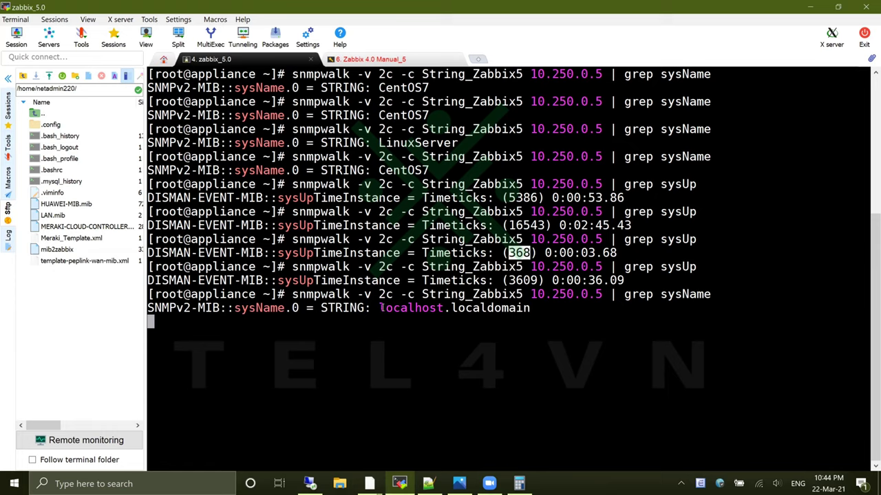
pyautogui.moveTo(381, 308); pyautogui.dragTo(516, 309)
pyautogui.click(493, 344)
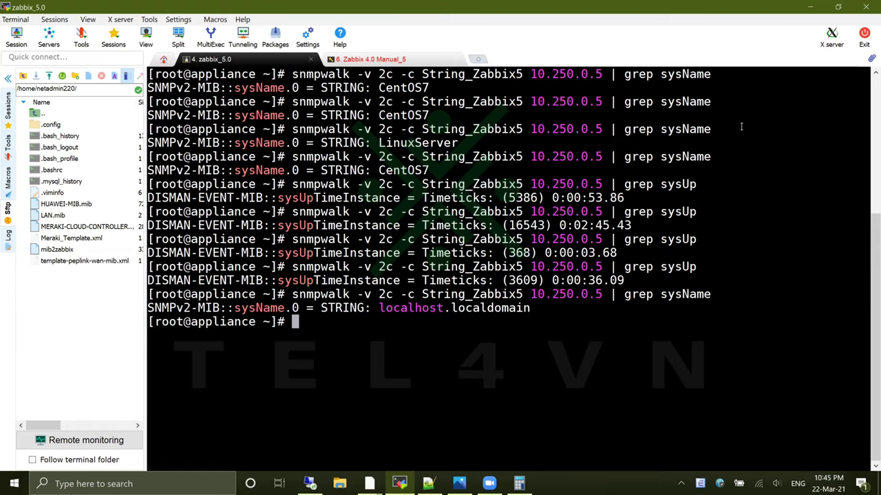
# - Refresh the Problems page in the browser and compare the System Restarted status with the latest uptime ticks in the terminal
pyautogui.click(809, 11)
pyautogui.click(55, 36)
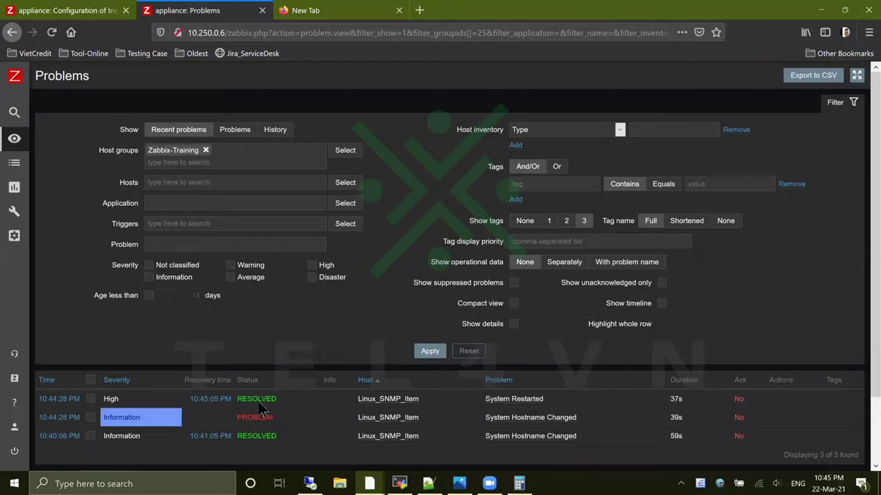
pyautogui.click(399, 483)
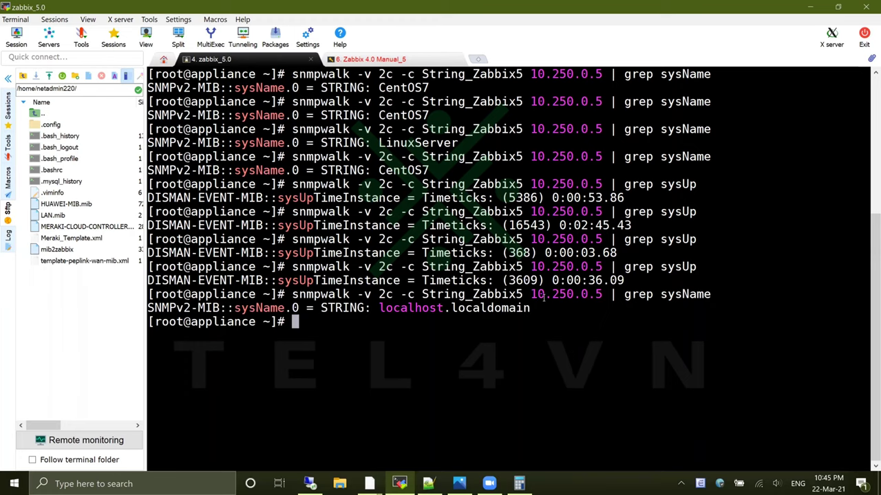
pyautogui.doubleClick(517, 278)
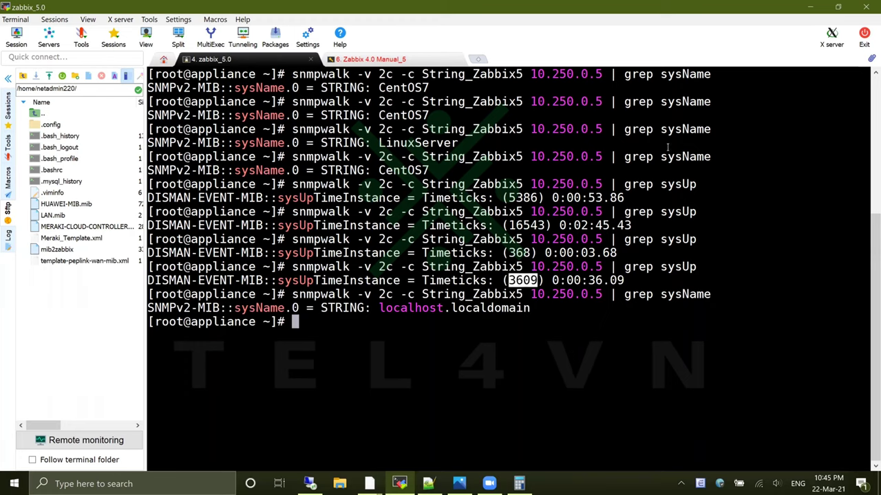
pyautogui.click(808, 9)
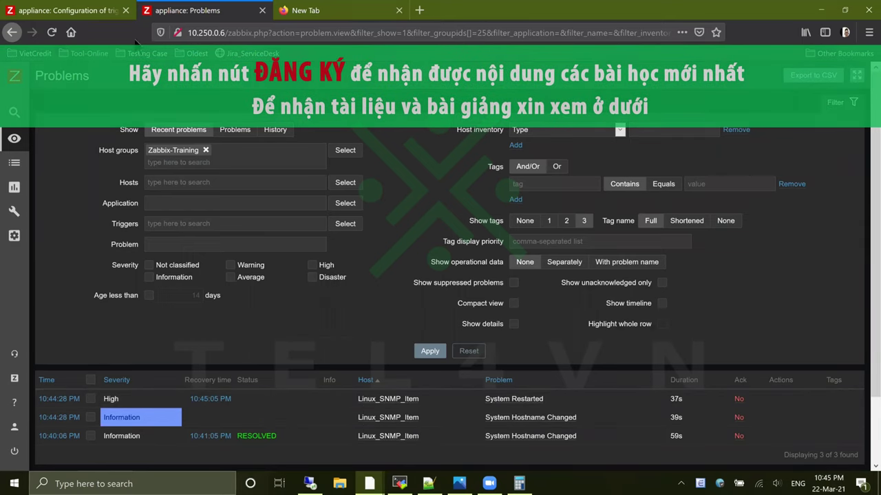
pyautogui.click(54, 33)
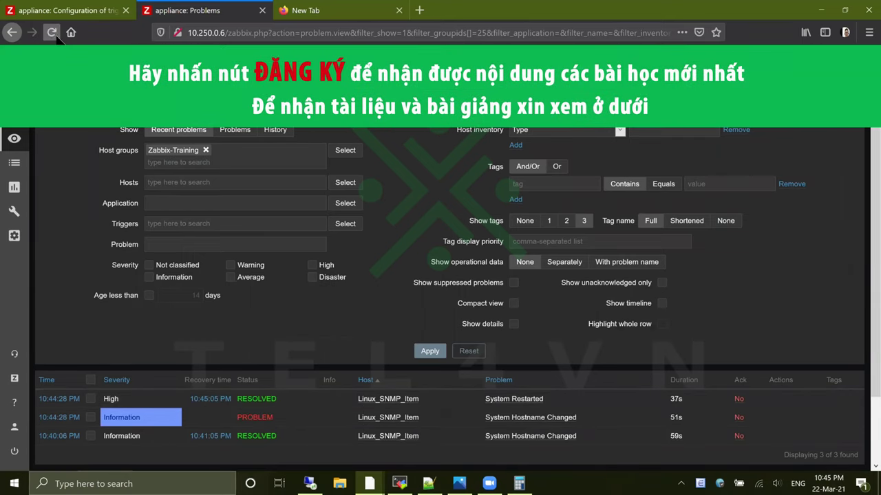
# - Refresh Linux_SNMP_Item's trigger list to check the System Restarted value, and return to the Problems page
pyautogui.hotkey('ctrl', 'shift', 'Tab')
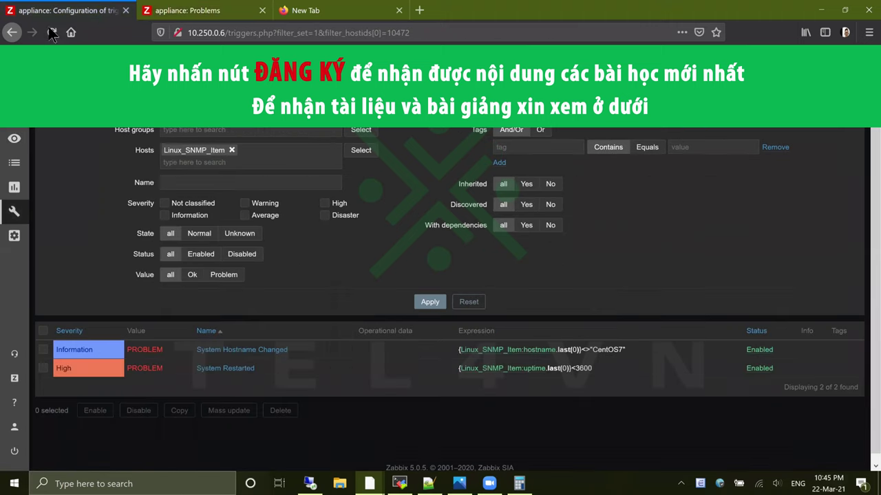
pyautogui.click(52, 30)
pyautogui.click(51, 32)
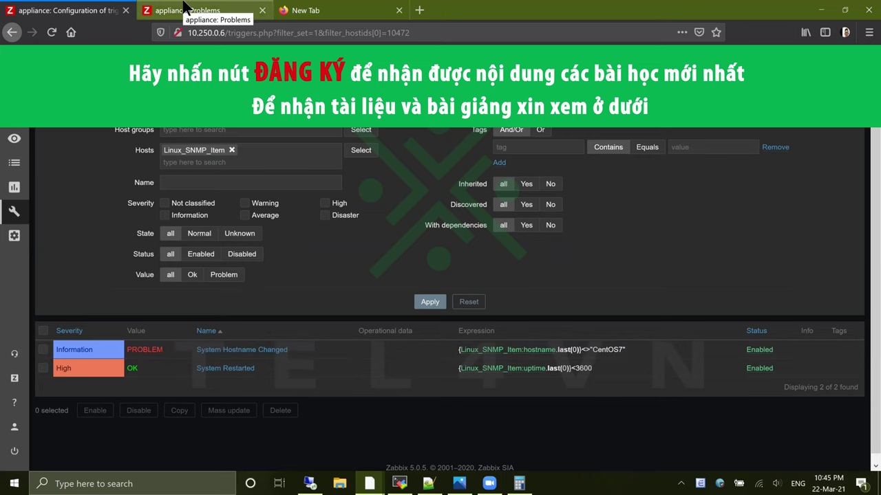
pyautogui.click(184, 8)
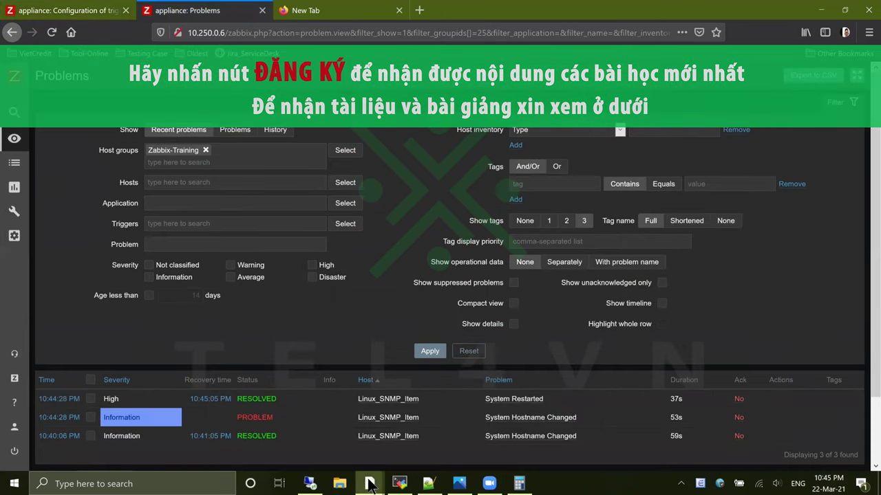
# - Switch to the terminal application, reconnect the Zabbix 4.0 Manual_5 session, and log in as root
pyautogui.click(404, 483)
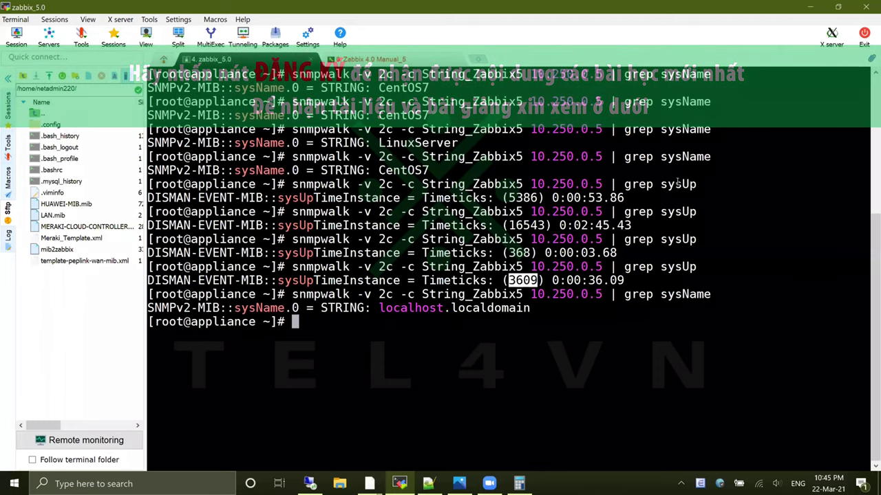
pyautogui.doubleClick(403, 170)
pyautogui.click(364, 60)
pyautogui.press('r')
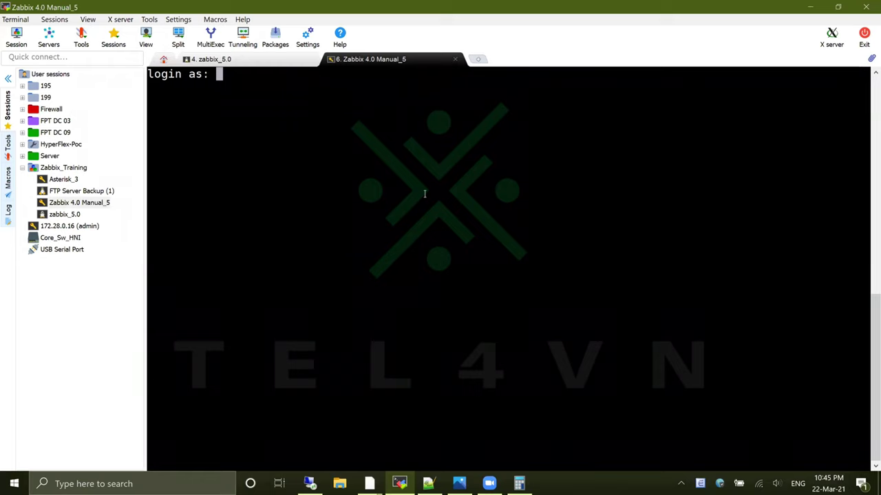
pyautogui.write('root')
pyautogui.press('Return')
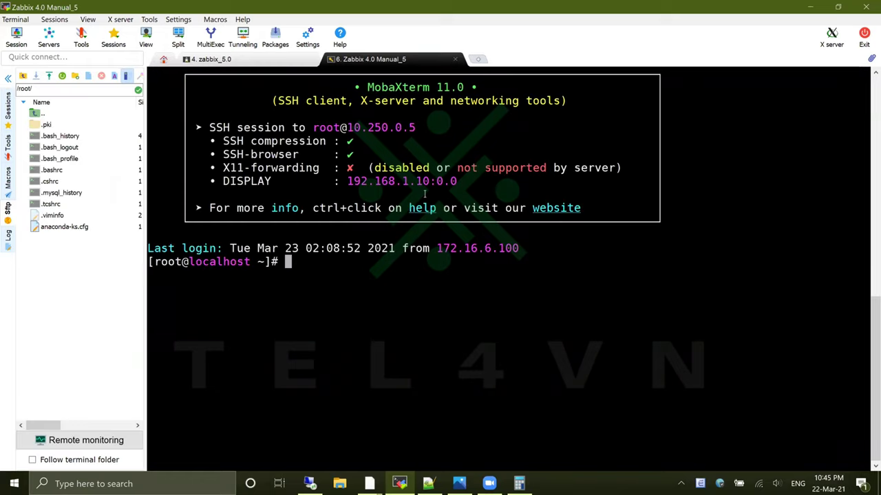
# - Set the rebooted server's hostname to CentOS7 with the hostname command
pyautogui.write('hostname ')
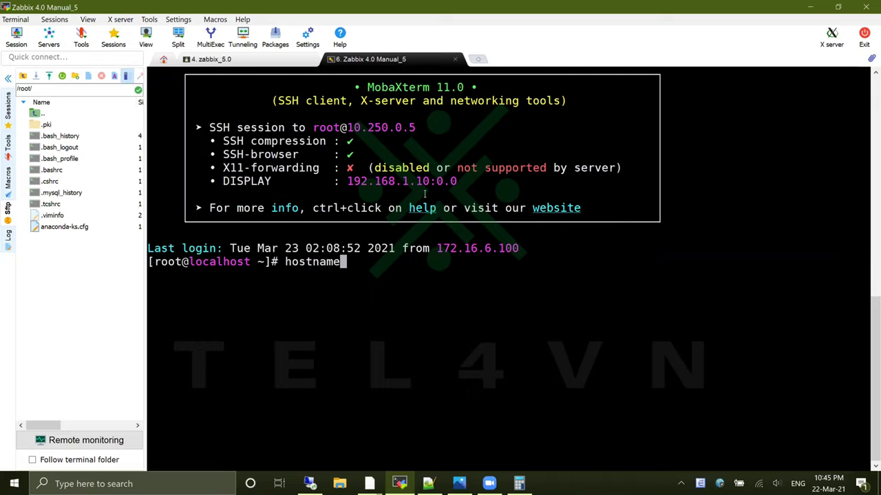
pyautogui.write('CentOS7')
pyautogui.press('Return')
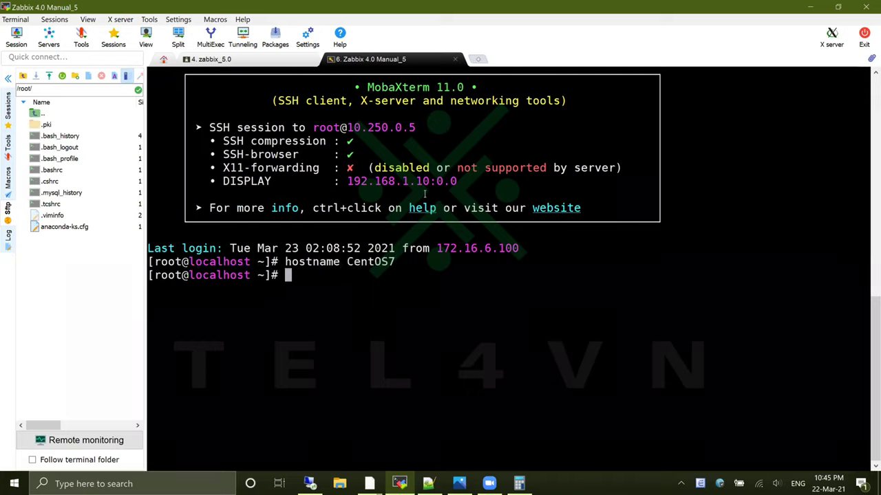
# - Restart the snmpd service on the server with systemctl
pyautogui.write('sst')
pyautogui.press('BackSpace')
pyautogui.press('BackSpace')
pyautogui.press('BackSpace')
pyautogui.write('systemctl ')
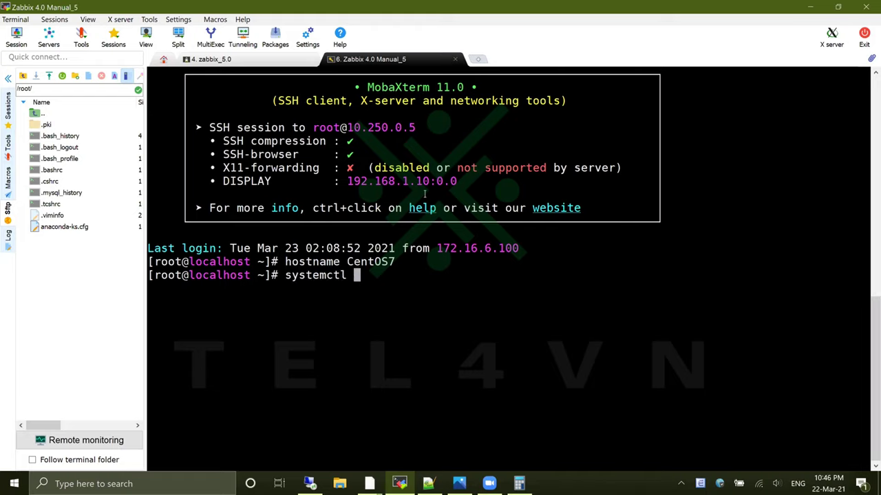
pyautogui.write('restart snmpd')
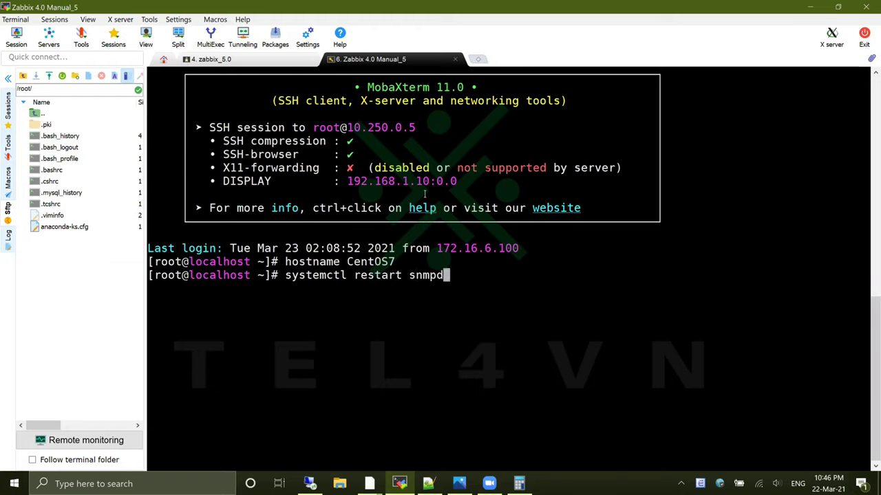
pyautogui.press('Return')
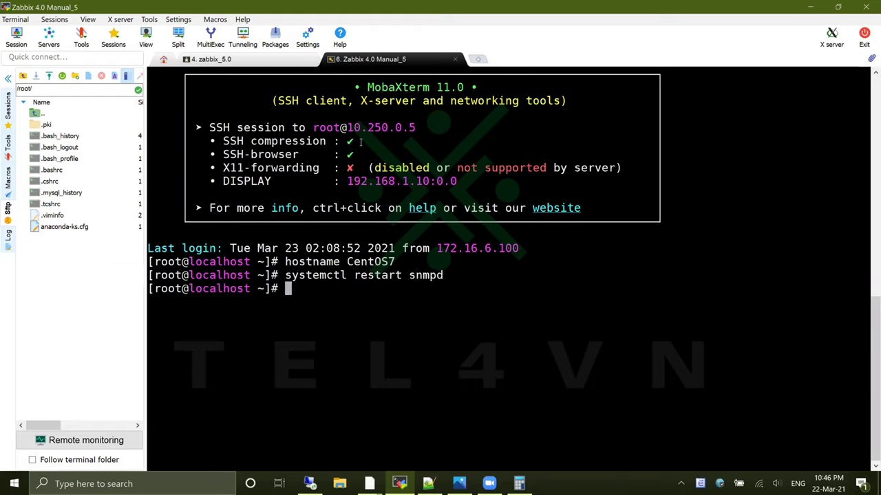
# - In the zabbix_5.0 session, rerun the snmpwalk sysName query against 10.250.0.5 to check the reported hostname
pyautogui.click(213, 59)
pyautogui.press('Up')
pyautogui.press('Up')
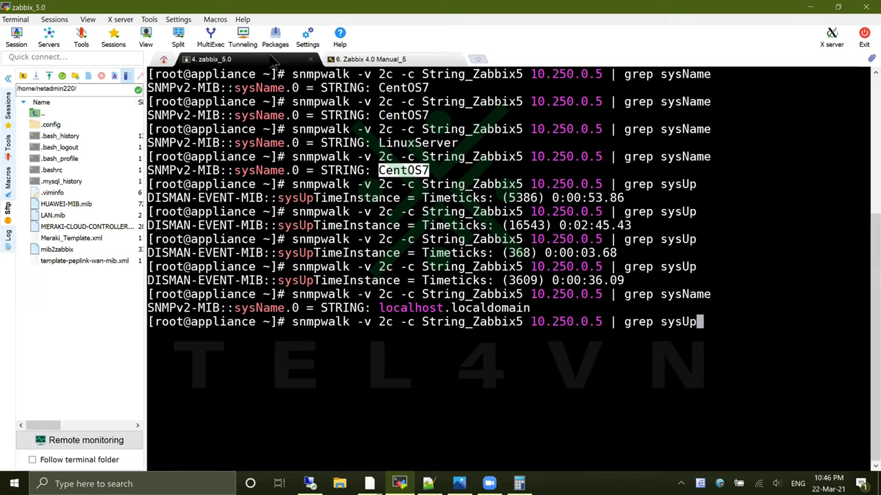
pyautogui.press('Down')
pyautogui.press('Return')
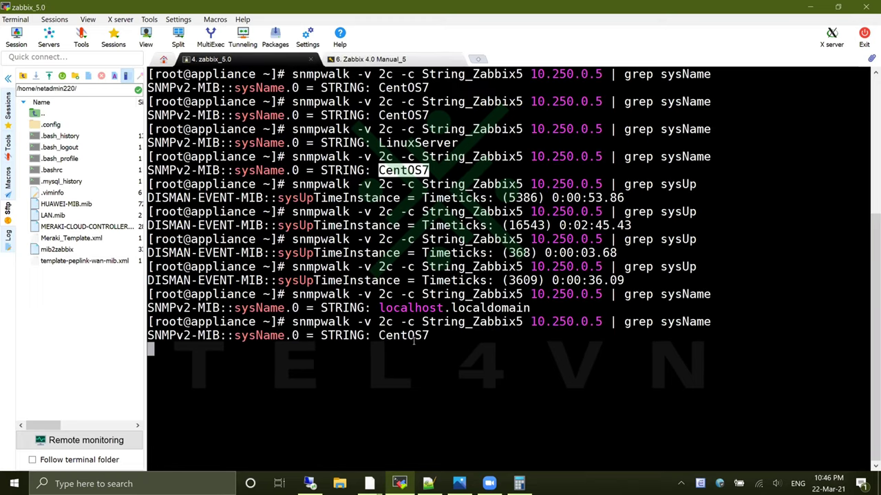
# - Switch to the browser and check the System Hostname Changed status on the Problems page
pyautogui.hotkey('alt', 'Tab')
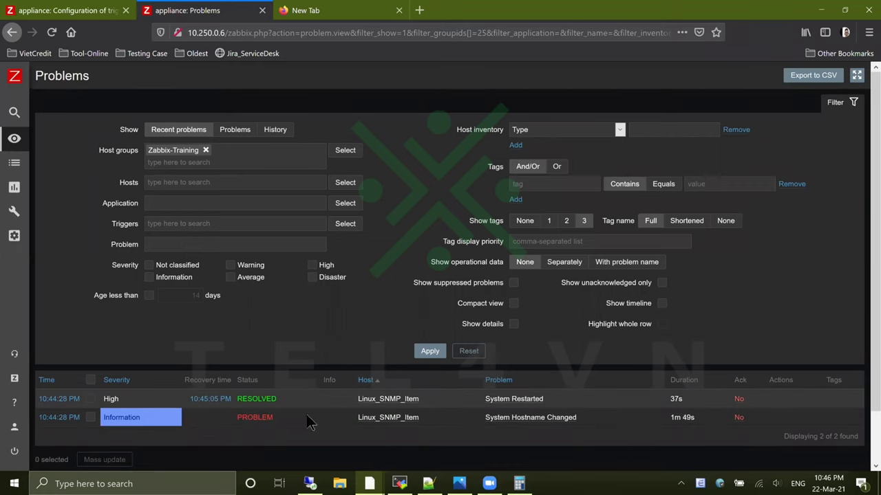
pyautogui.click(289, 16)
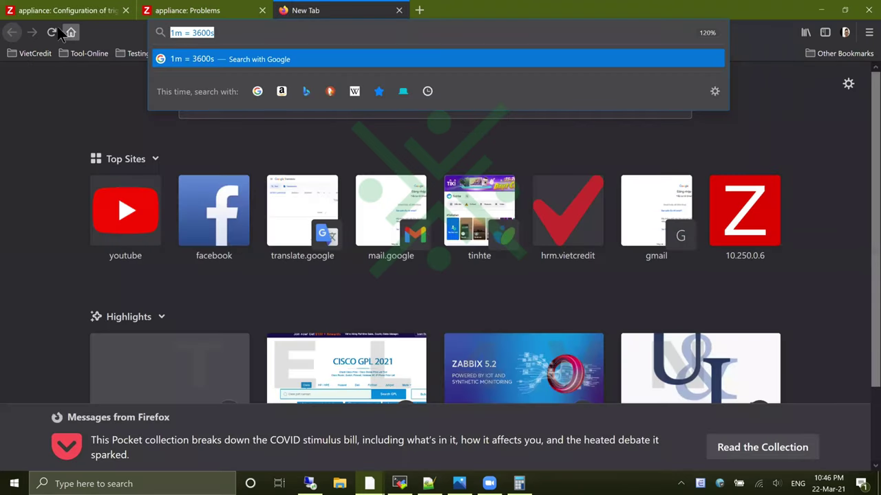
pyautogui.hotkey('ctrl', 'pageup')
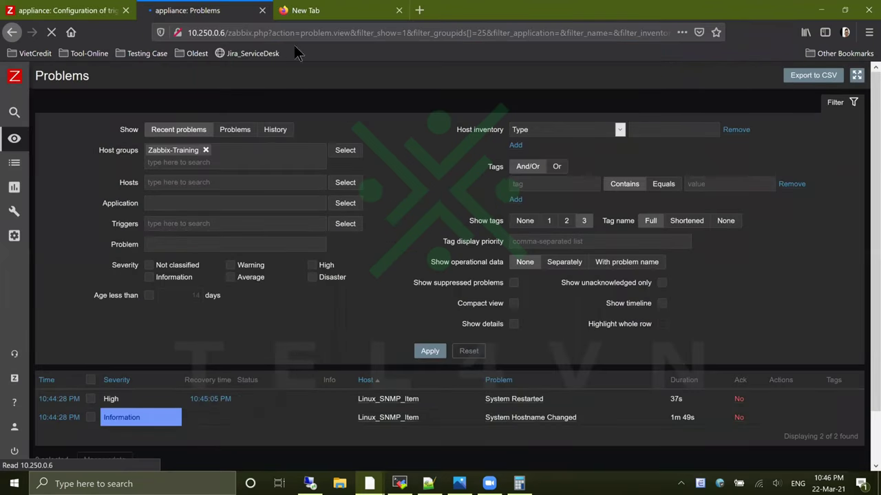
# - Replace the note in the blank browser tab's address field with "1m for interval"
pyautogui.click(304, 20)
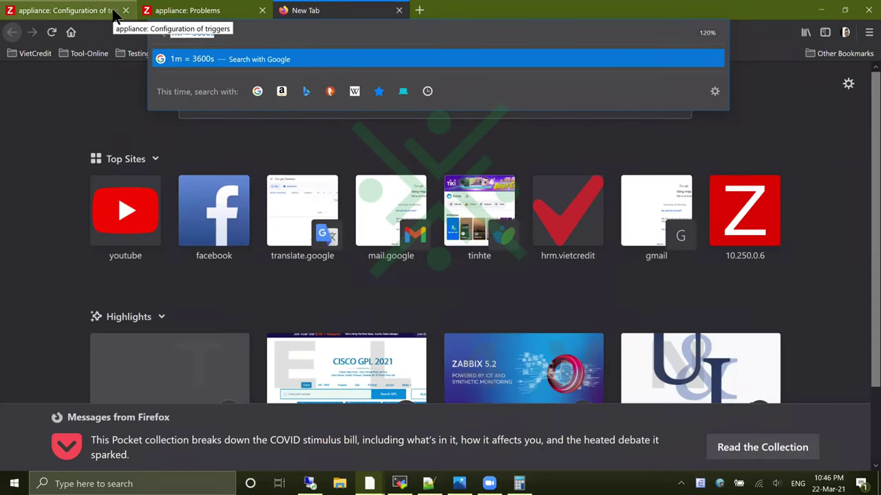
pyautogui.write('1m for inter')
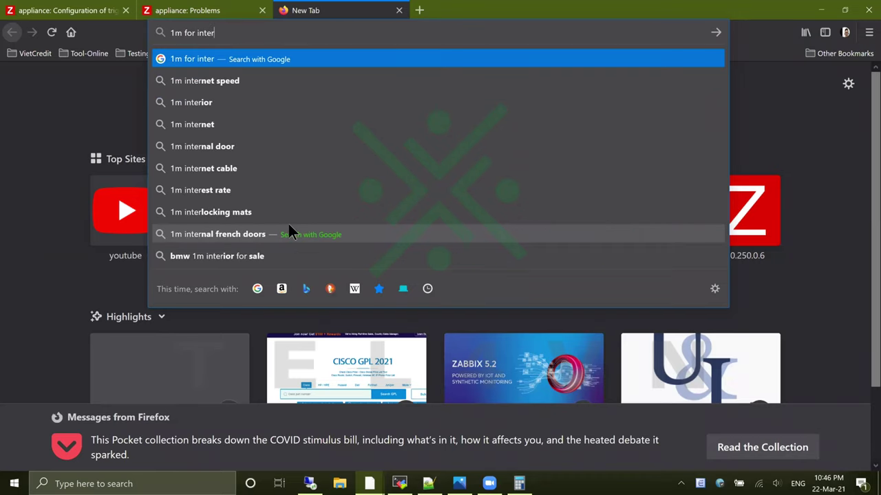
pyautogui.write('val')
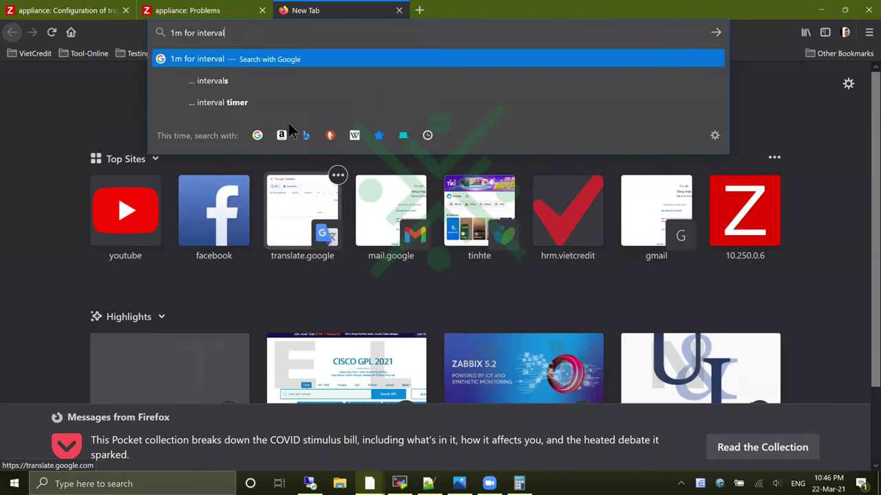
# - Return to the Problems page and reload it to check the System Hostname Changed status, comparing it with Linux_SNMP_Item's trigger list
pyautogui.press('Escape')
pyautogui.click(187, 11)
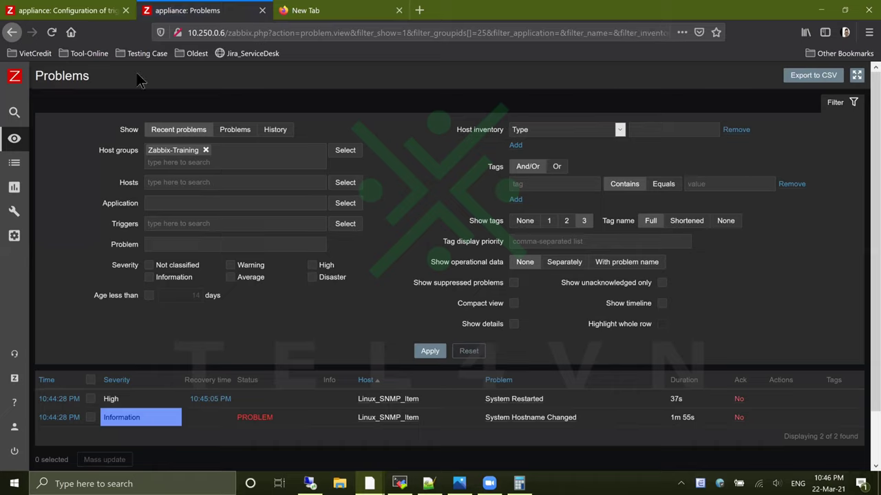
pyautogui.click(52, 31)
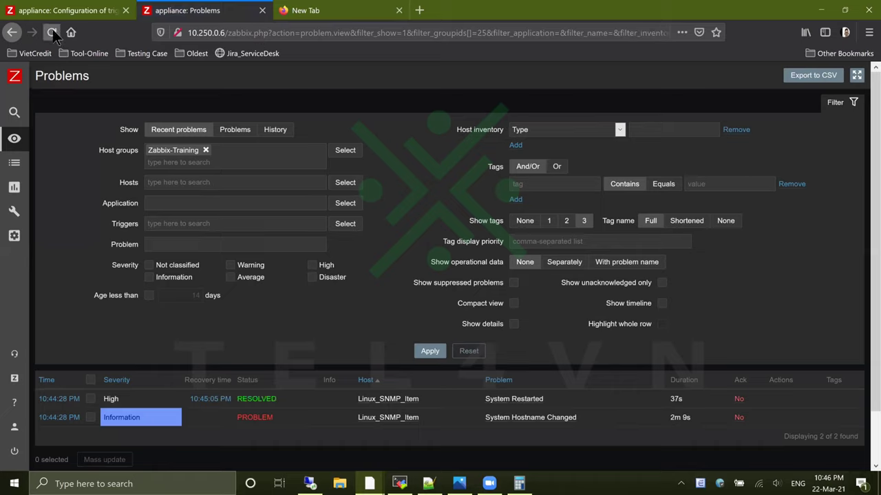
pyautogui.click(52, 31)
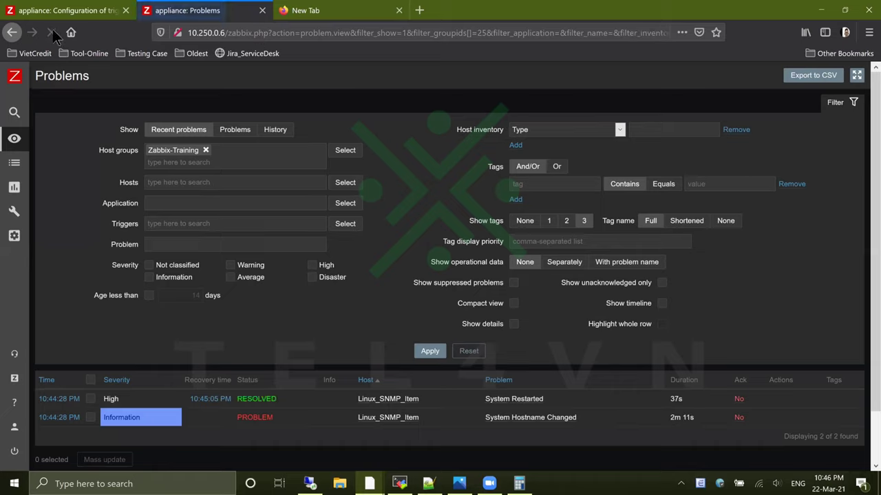
pyautogui.click(52, 30)
pyautogui.click(76, 11)
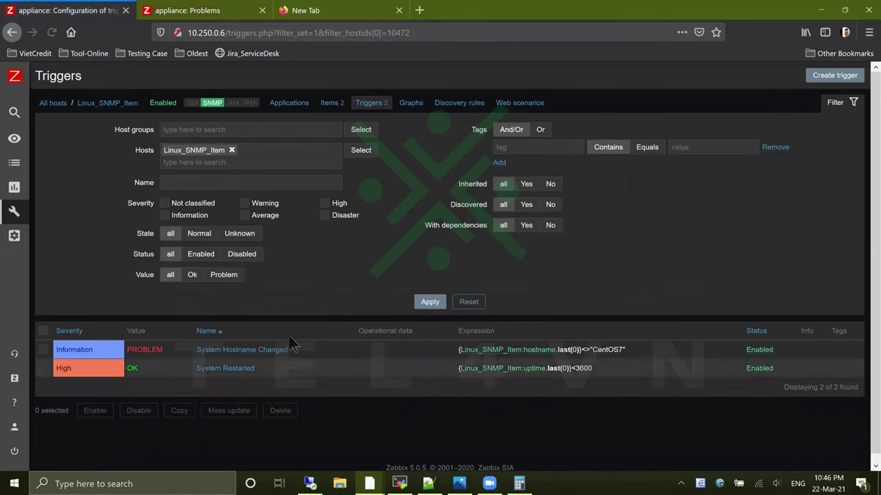
pyautogui.click(188, 14)
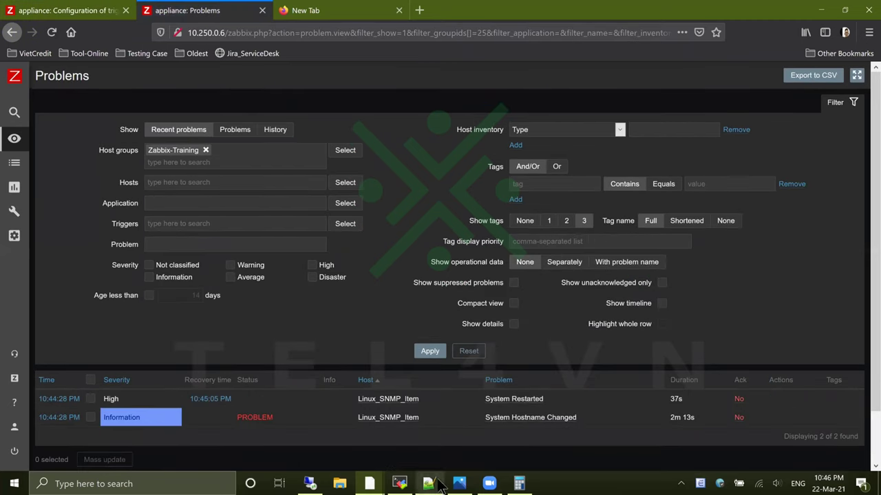
# - Switch to the zabbix_5.0 terminal session and repeat the snmpwalk sysName query against 10.250.0.5
pyautogui.click(400, 483)
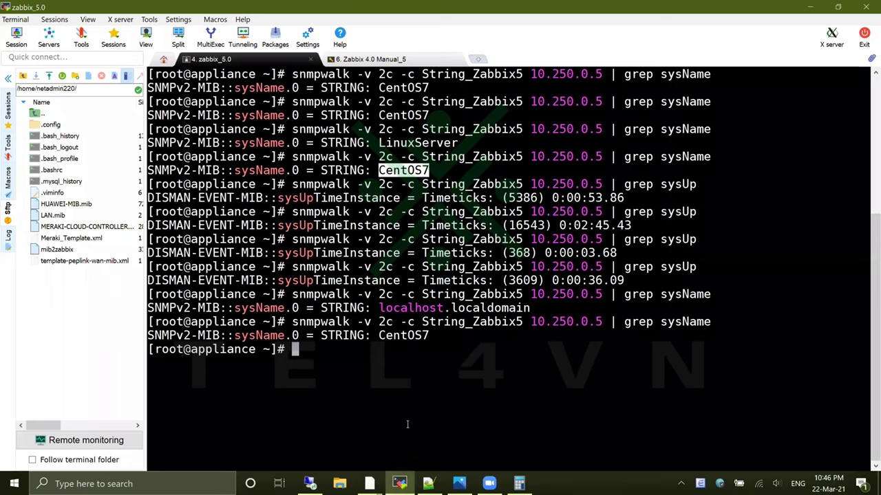
pyautogui.press('Up')
pyautogui.press('Return')
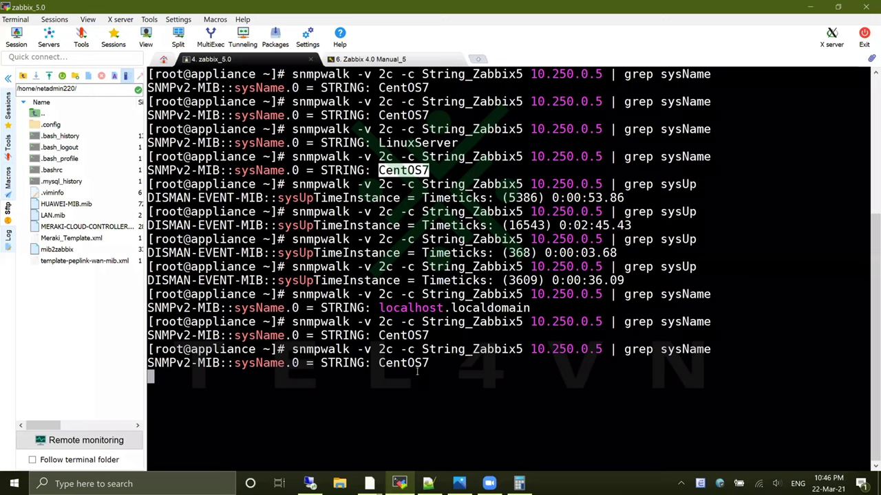
# - Switch back to the browser and reload Linux_SNMP_Item's trigger list to check the System Hostname Changed value
pyautogui.hotkey('alt', 'Tab')
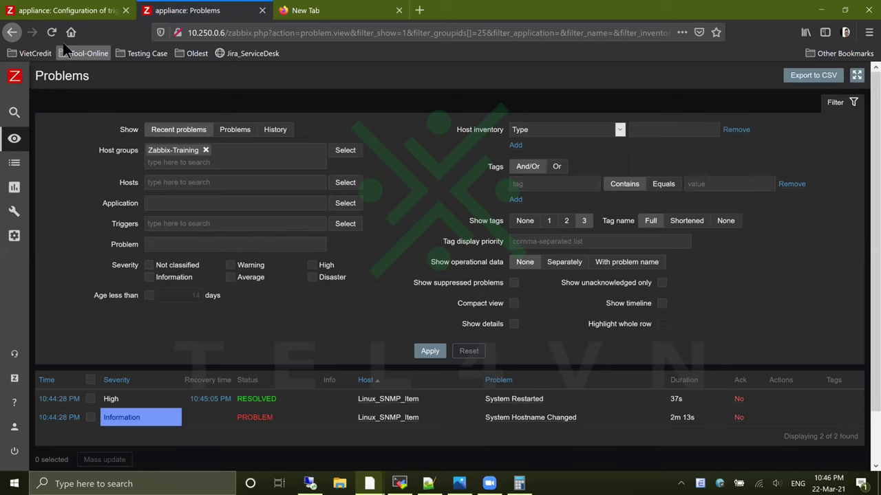
pyautogui.hotkey('ctrl', 'pageup')
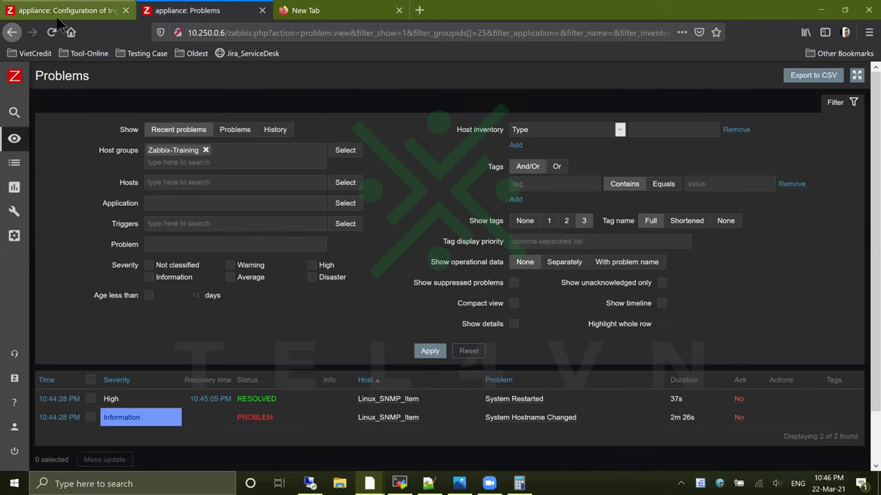
pyautogui.click(52, 31)
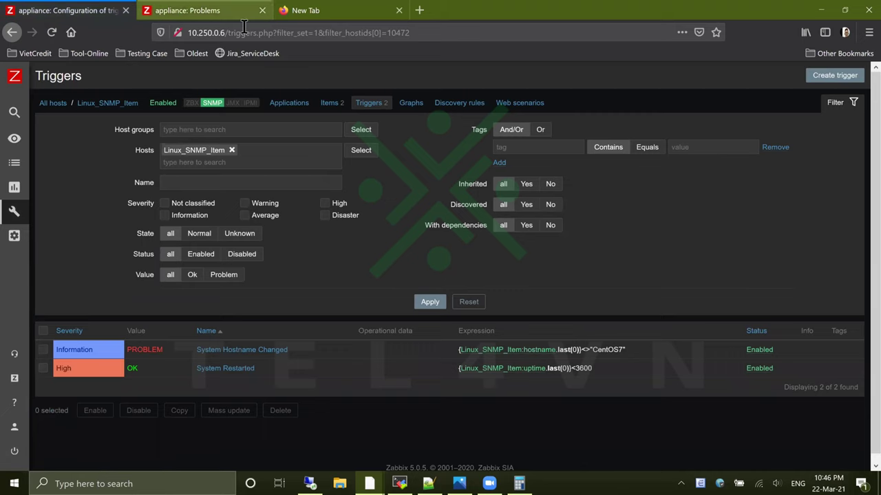
# - Reload the Problems page to recheck System Hostname Changed, and refresh the Linux_SNMP_Item trigger list to compare its value
pyautogui.click(194, 14)
pyautogui.click(54, 32)
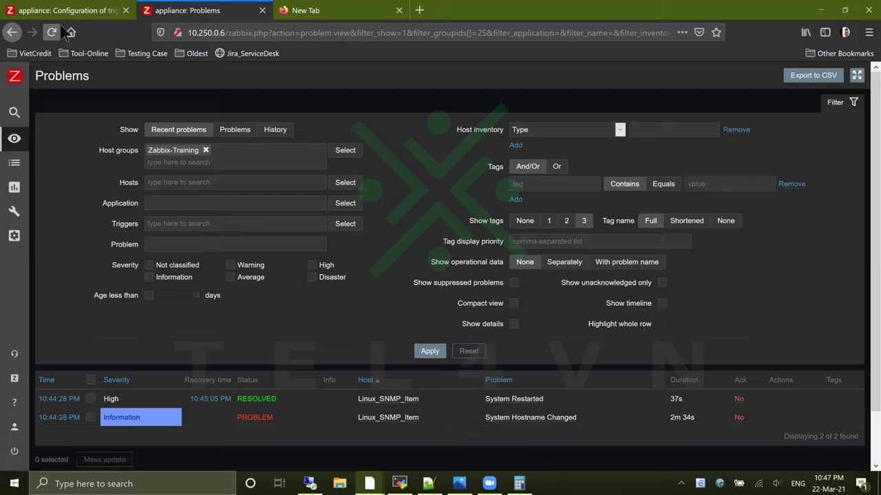
pyautogui.click(54, 32)
pyautogui.click(51, 33)
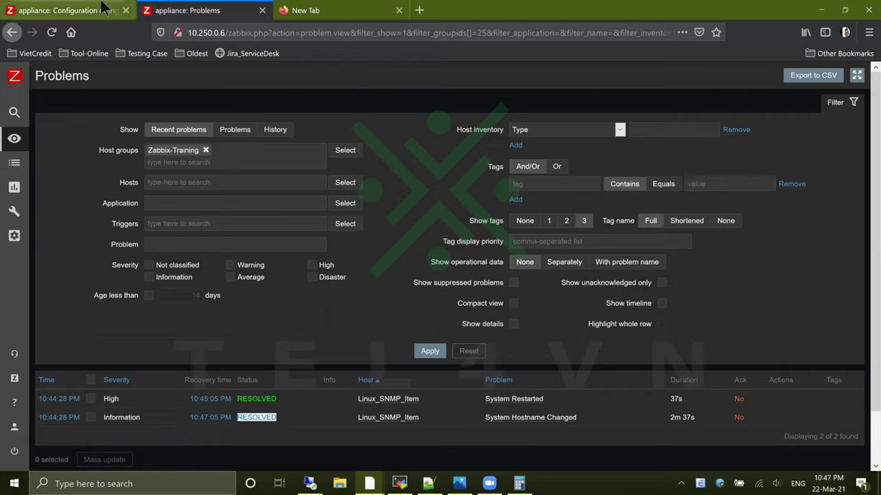
pyautogui.click(65, 10)
pyautogui.click(53, 31)
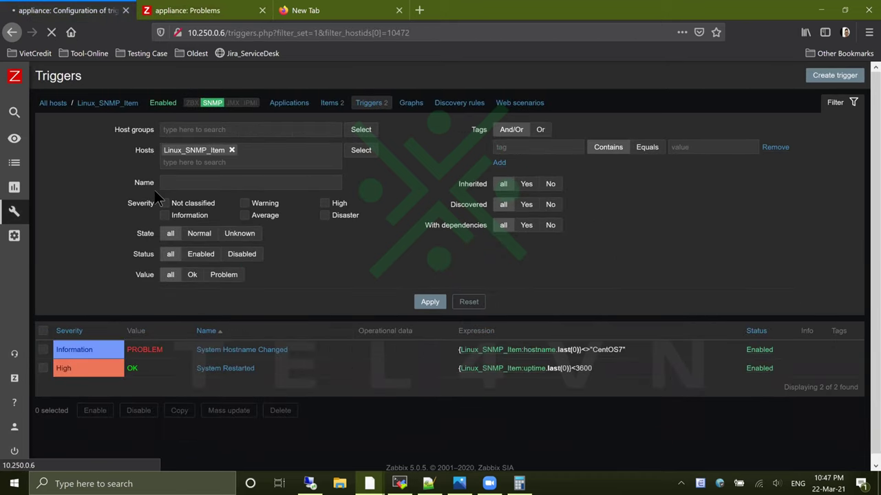